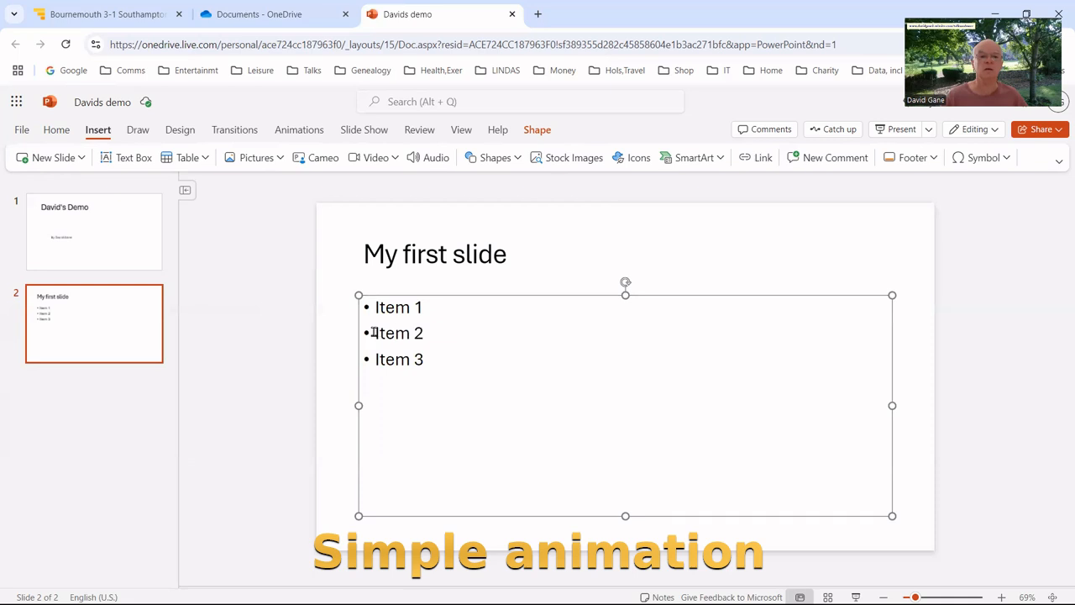
Apply a Fly In animation to the three bullet items on slide 2, set to play As One Object.
drag(376, 333, 479, 386)
drag(372, 305, 483, 372)
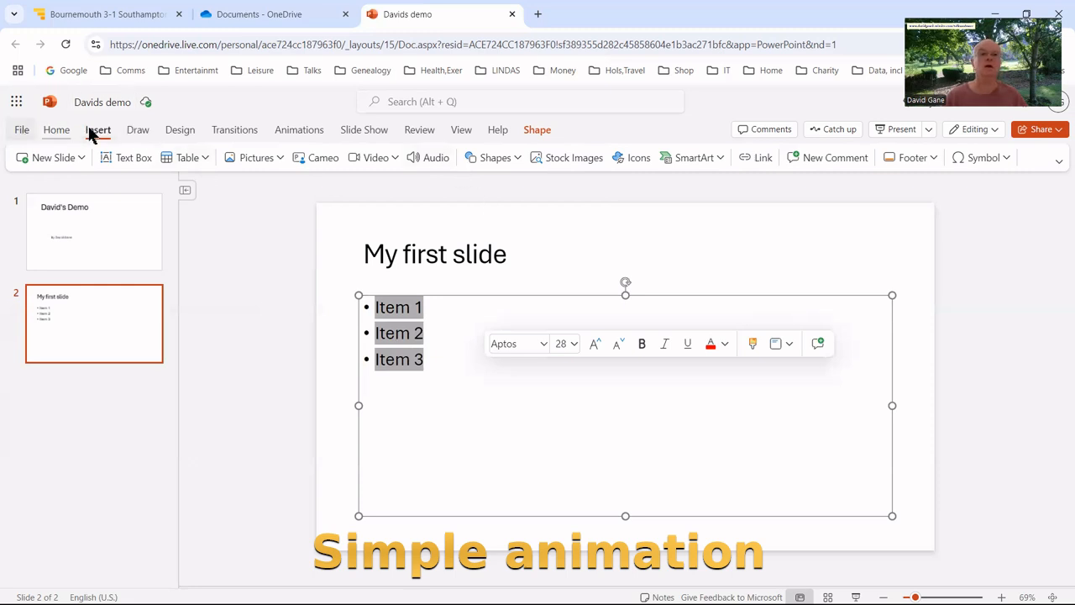
click(301, 129)
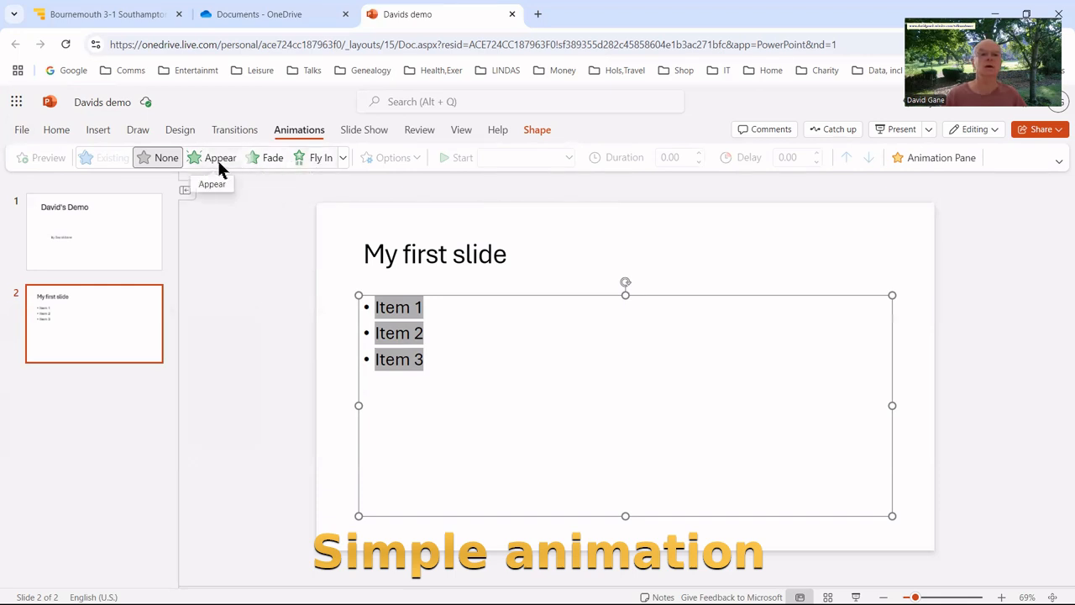
click(314, 162)
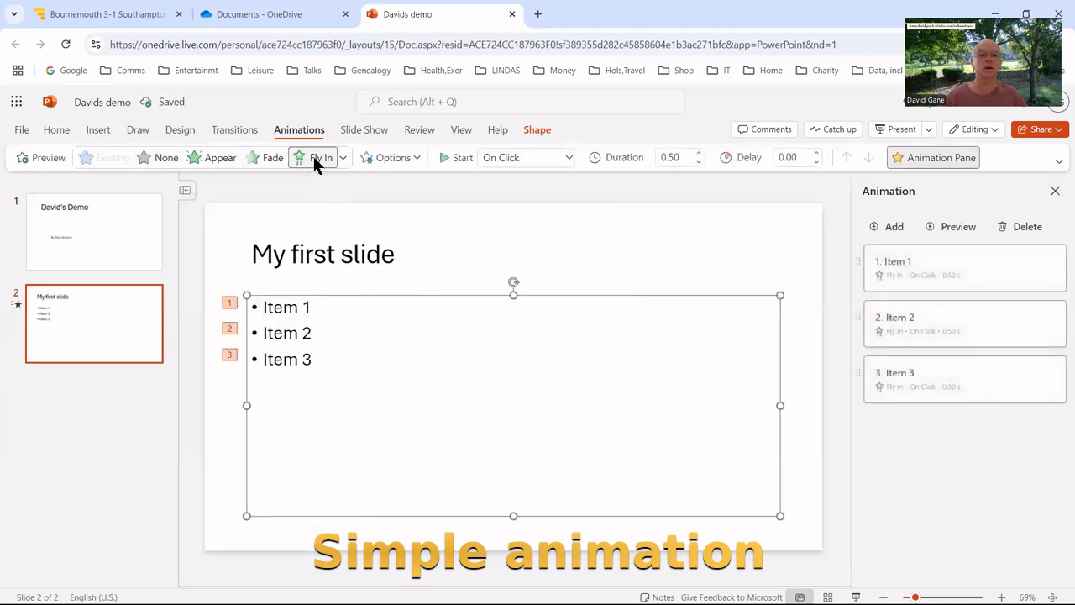
click(415, 159)
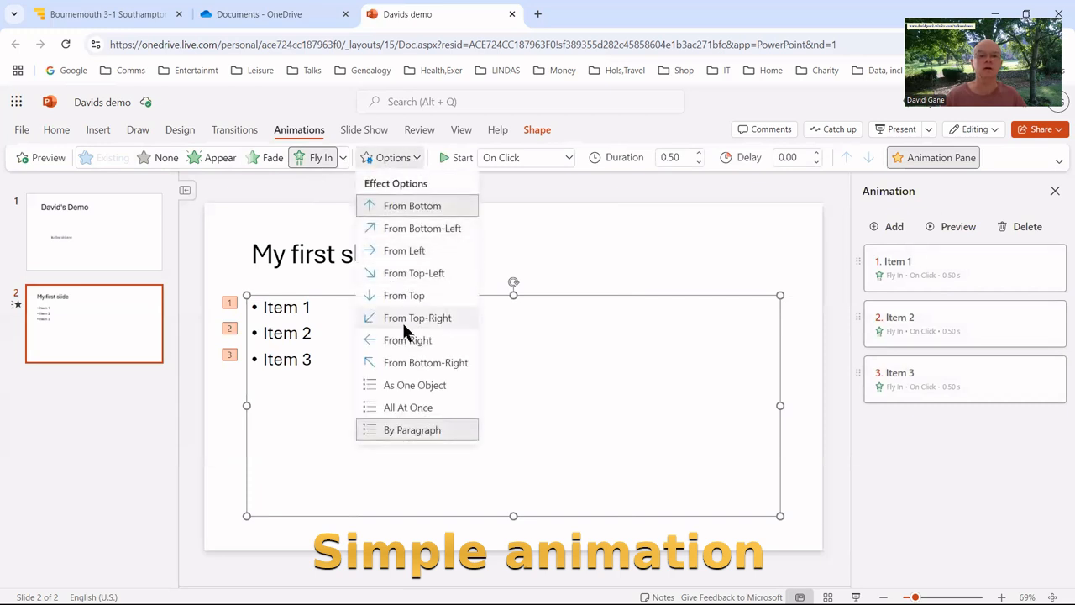
click(409, 383)
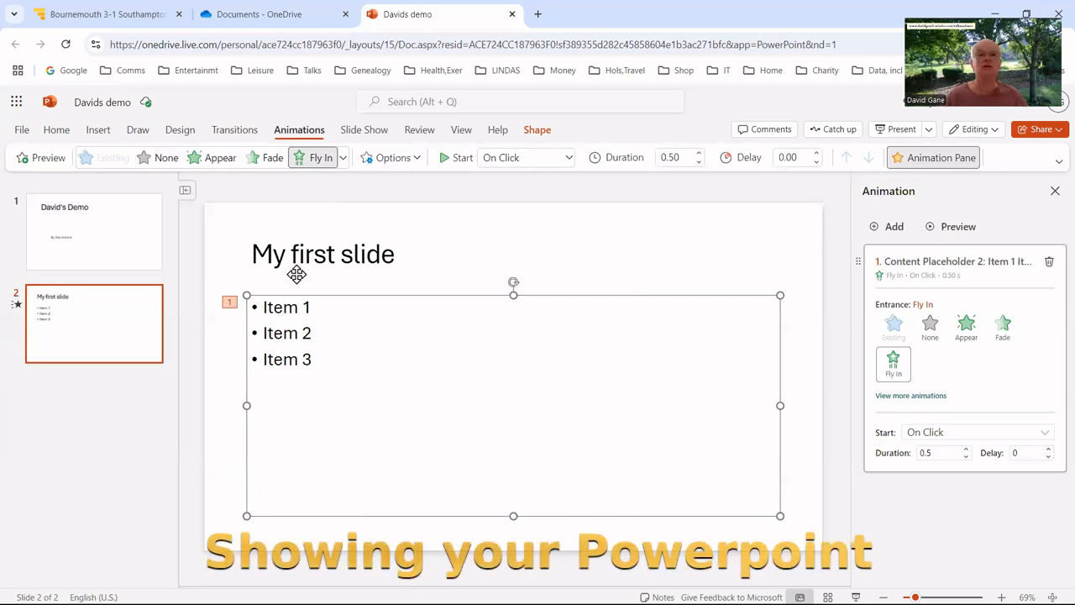
Play the slide show from the beginning, advance through both slides and the list animation, and exit at the end.
click(363, 133)
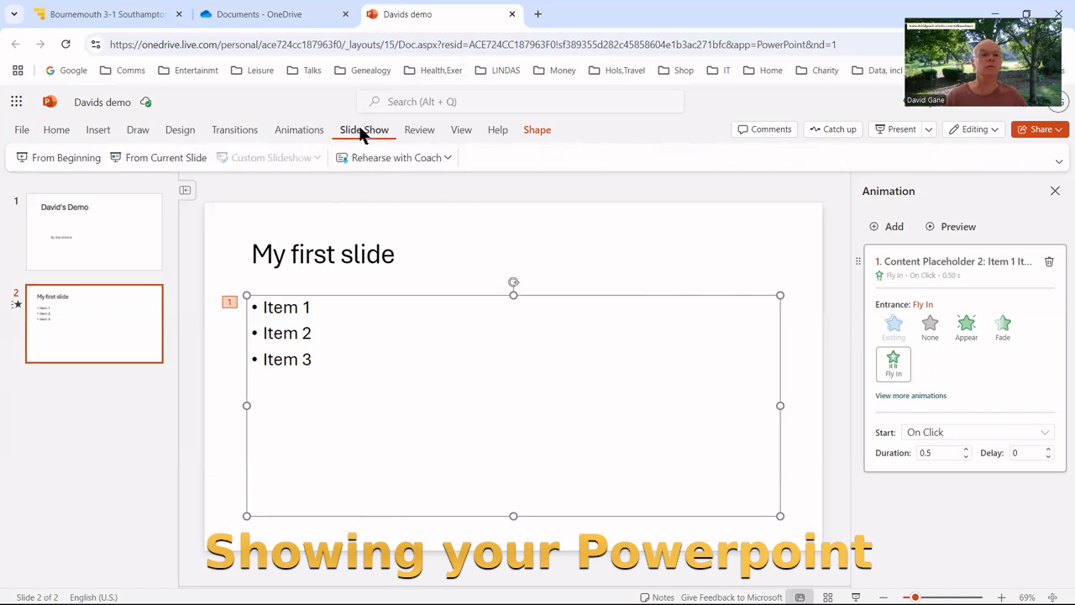
click(67, 160)
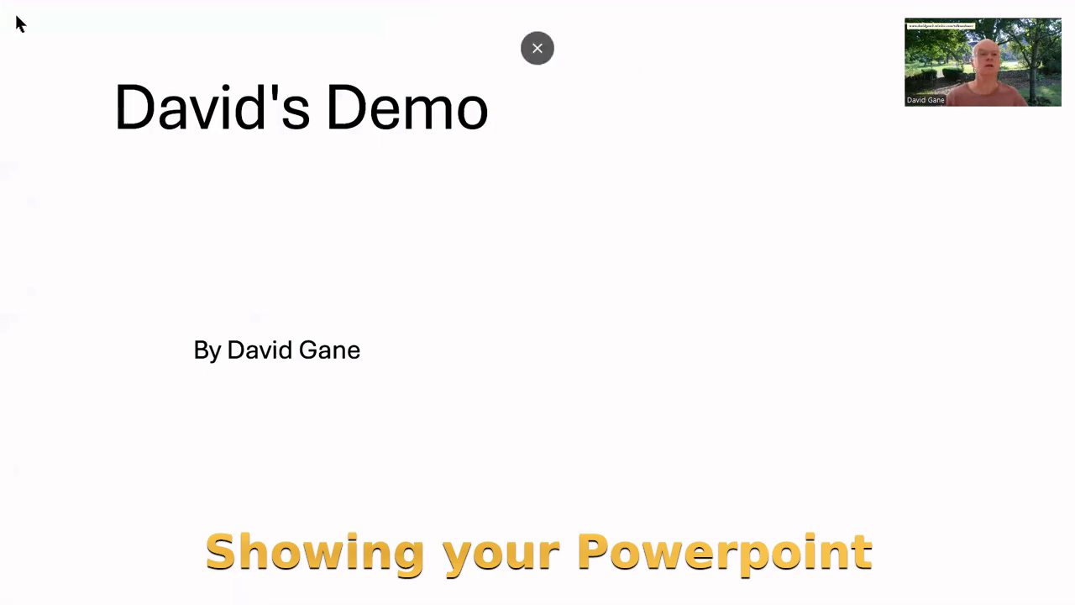
key(Right)
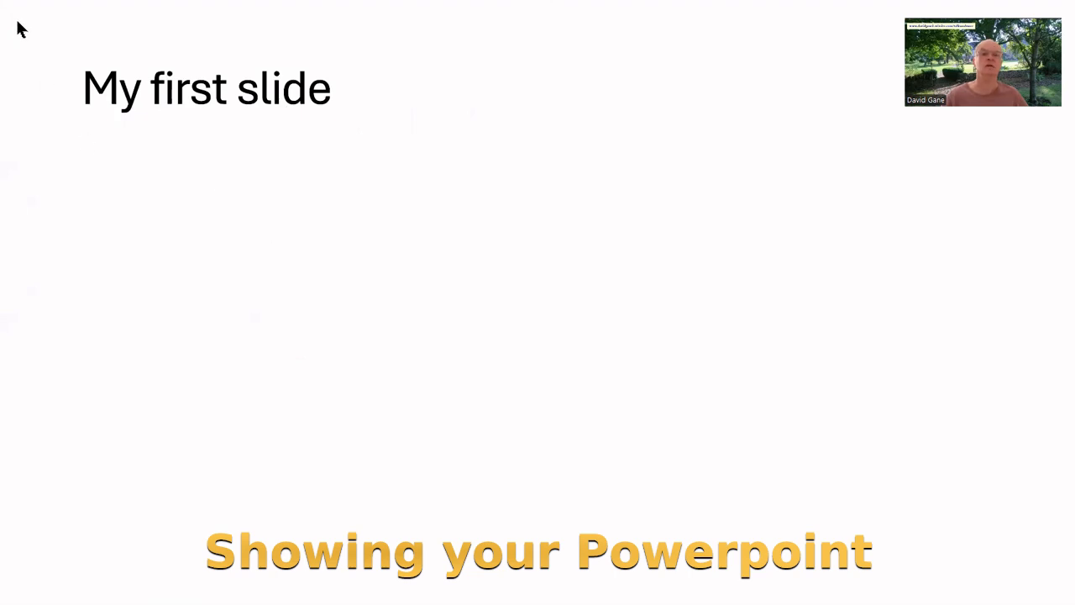
key(Right)
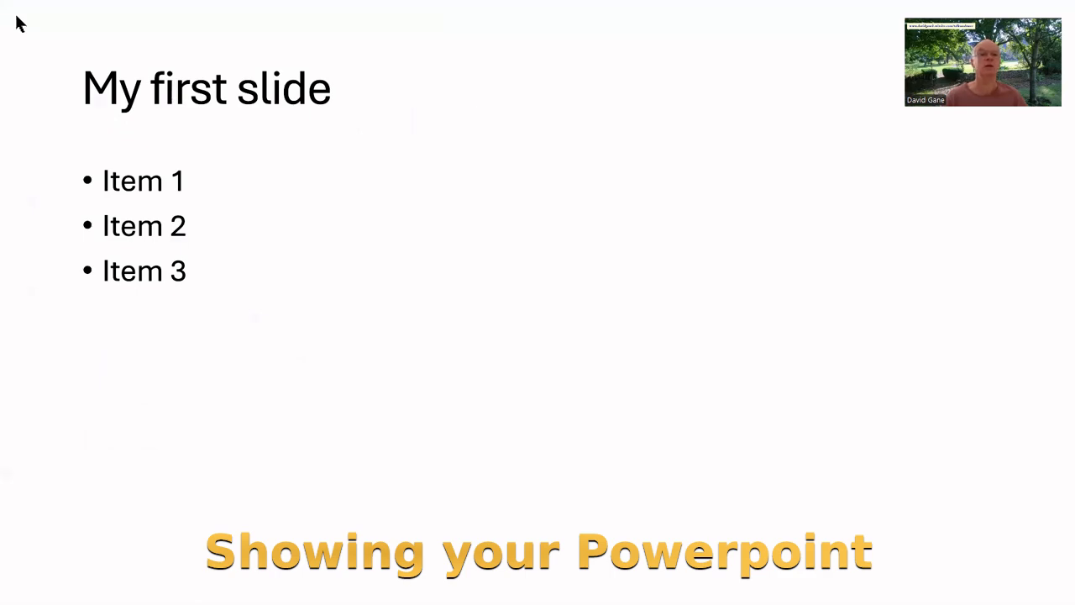
key(Right)
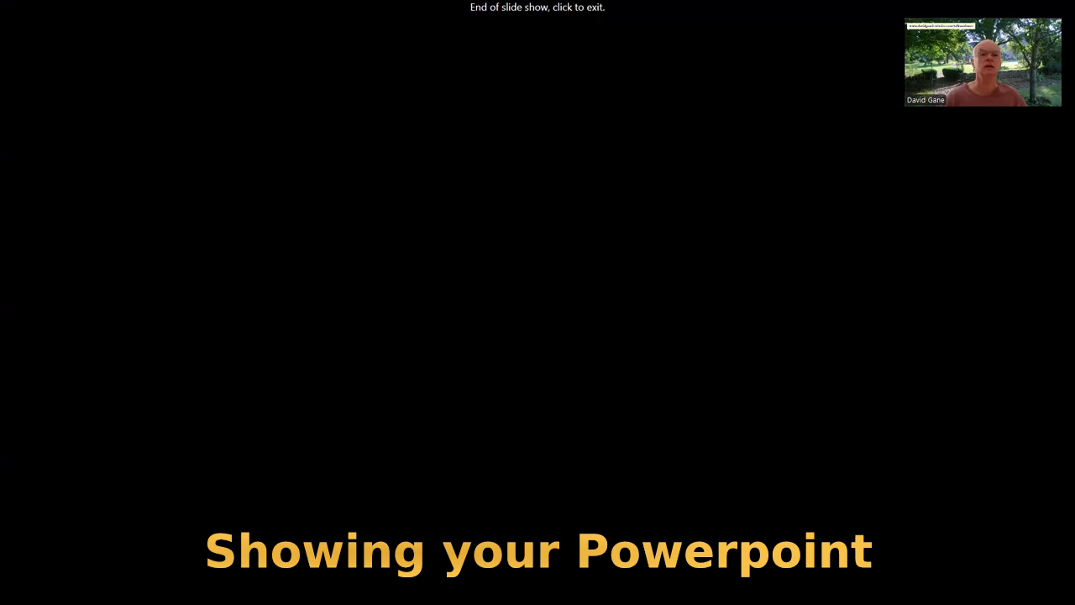
key(Right)
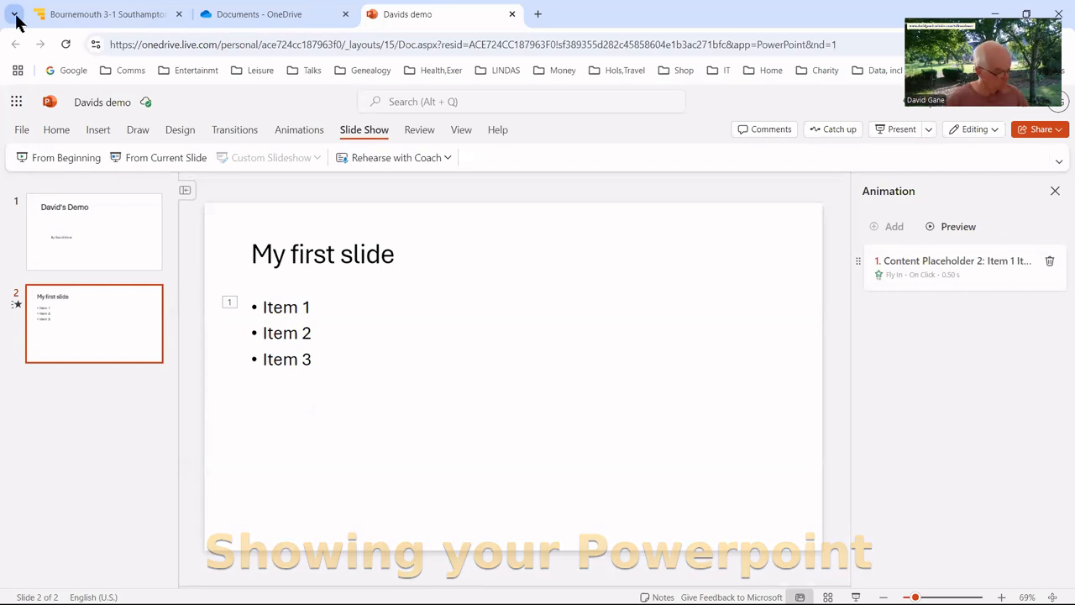
Set the effect option of the bullet list's Fly In animation to By Paragraph.
click(277, 294)
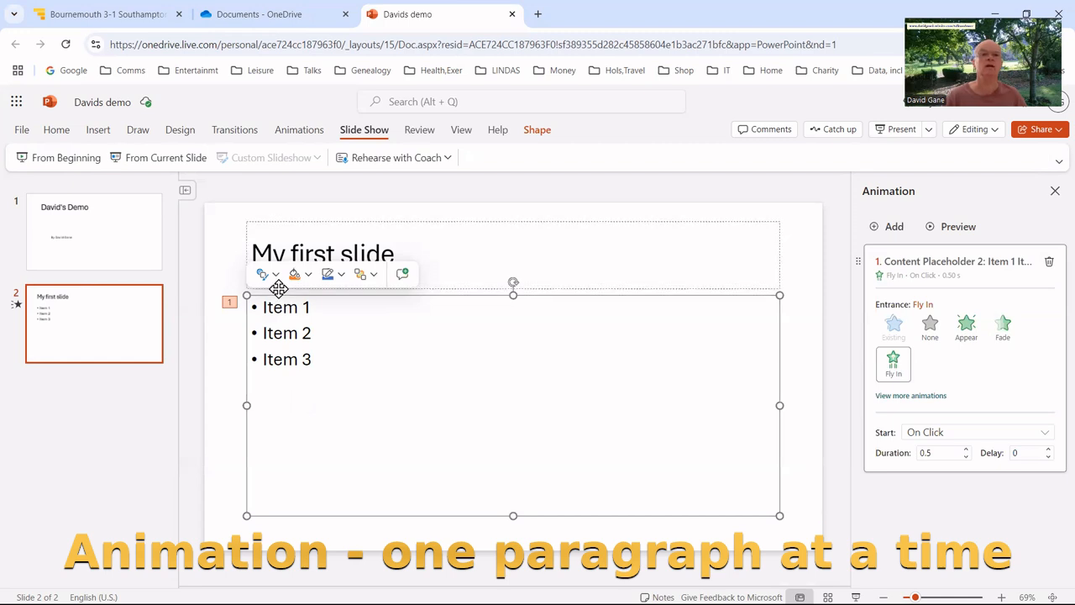
click(297, 127)
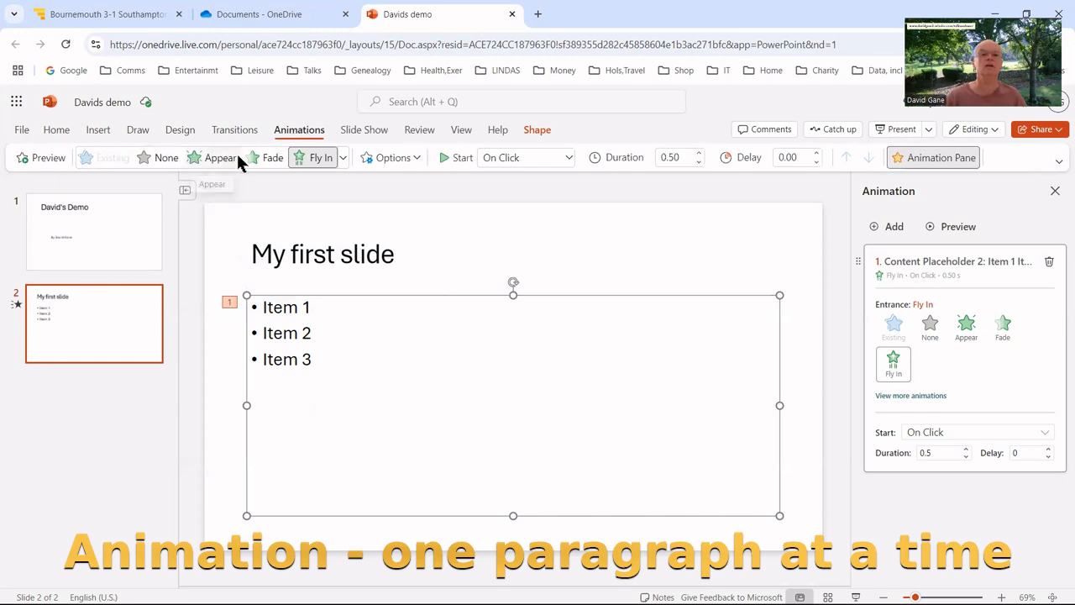
click(403, 160)
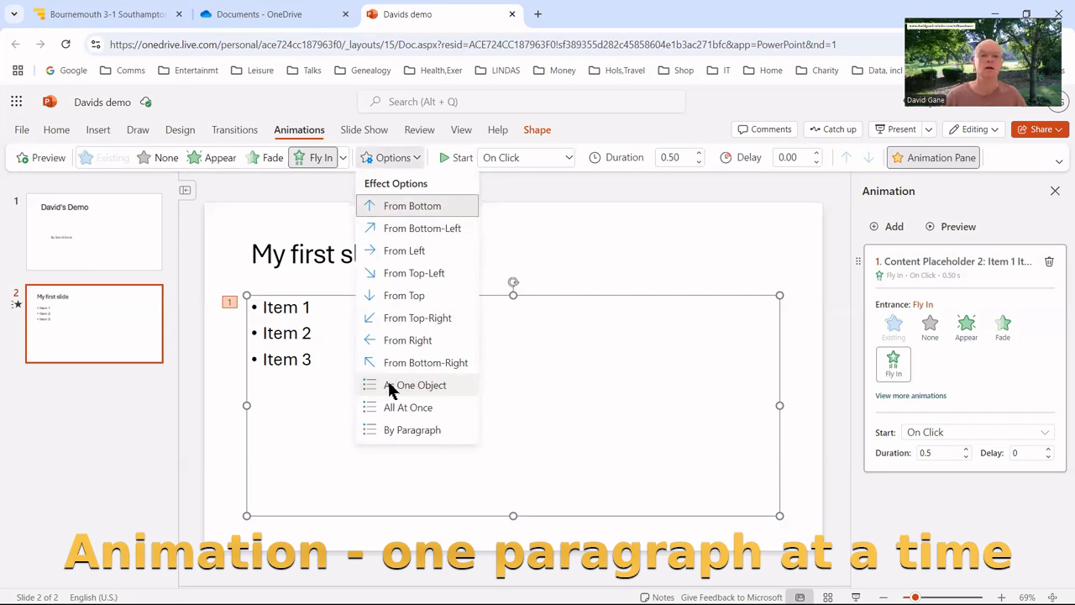
click(397, 432)
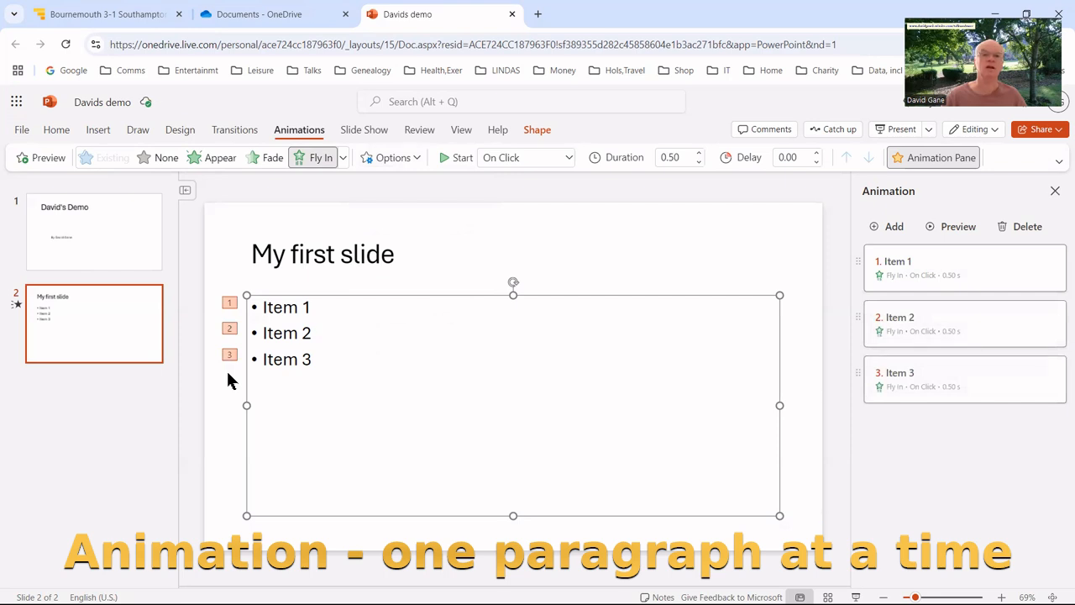
Play the slide show from the current slide, bring in the three items one by one, and exit at the end.
click(366, 133)
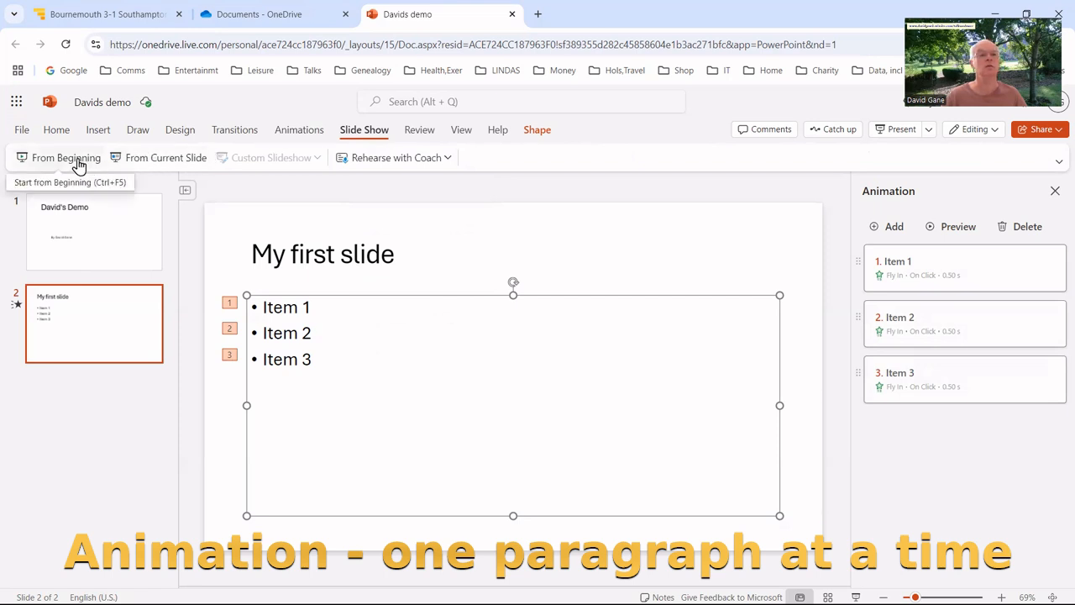
click(162, 164)
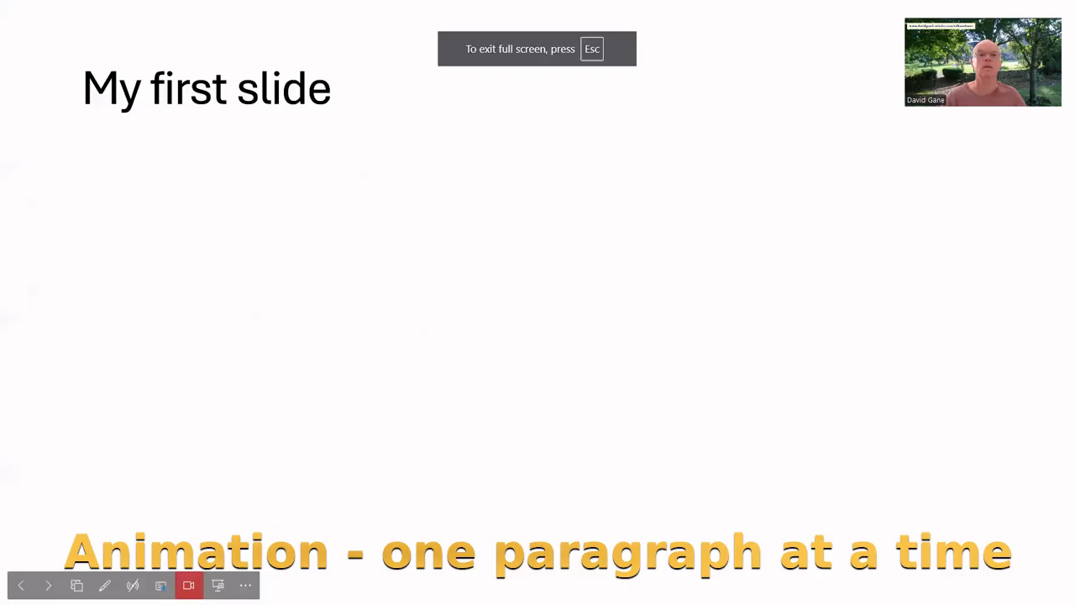
click(7, 21)
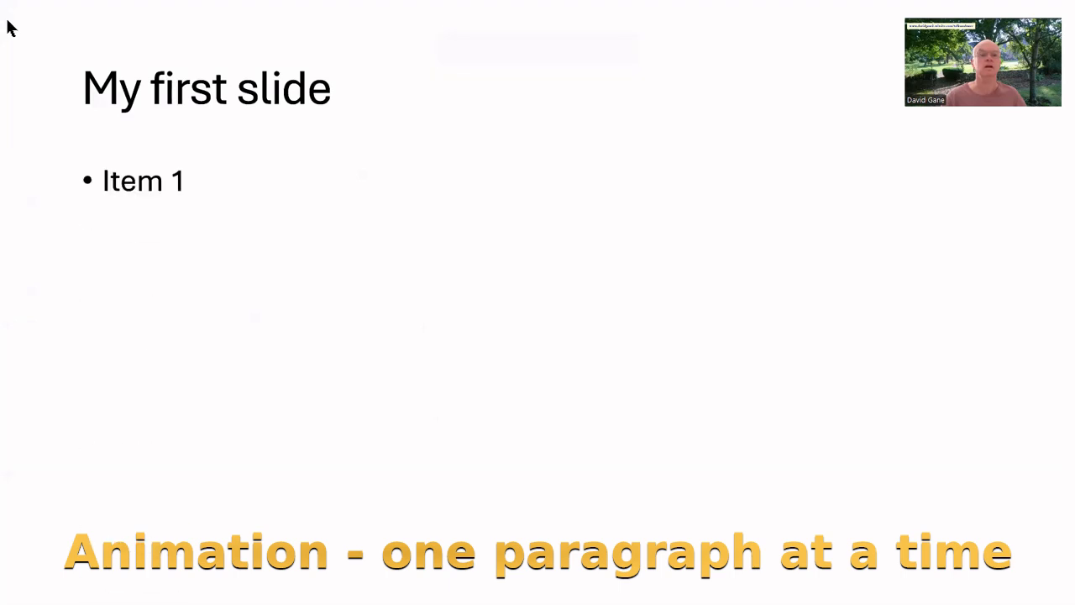
click(8, 28)
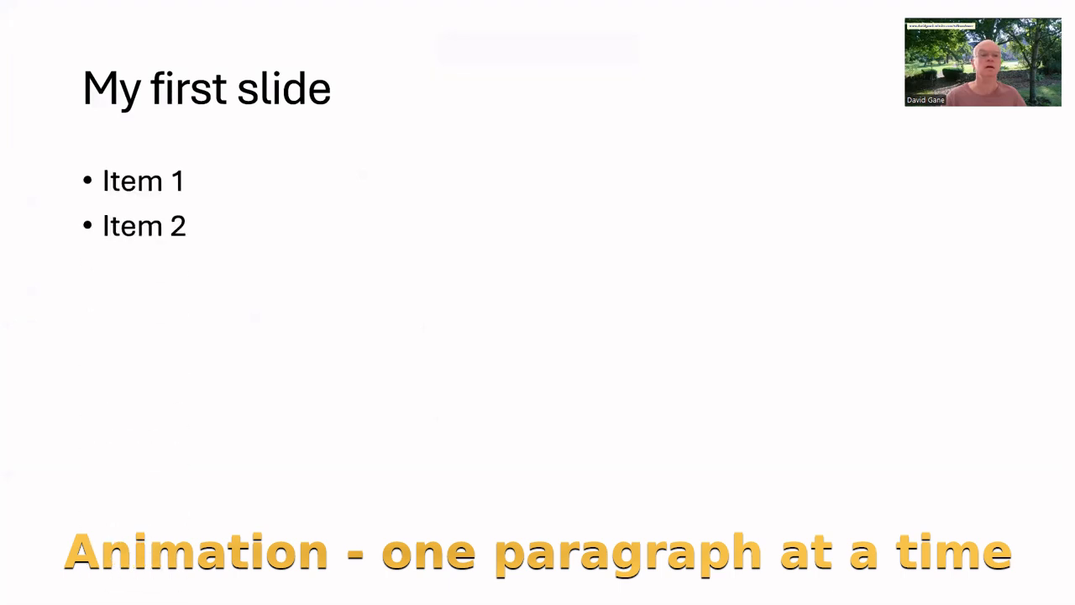
click(9, 20)
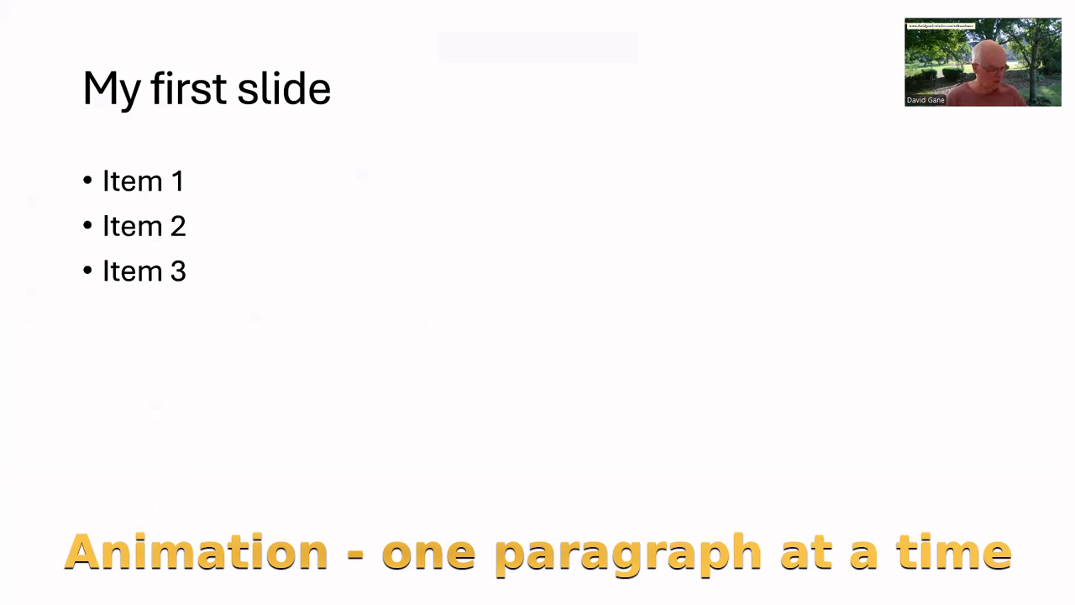
click(22, 25)
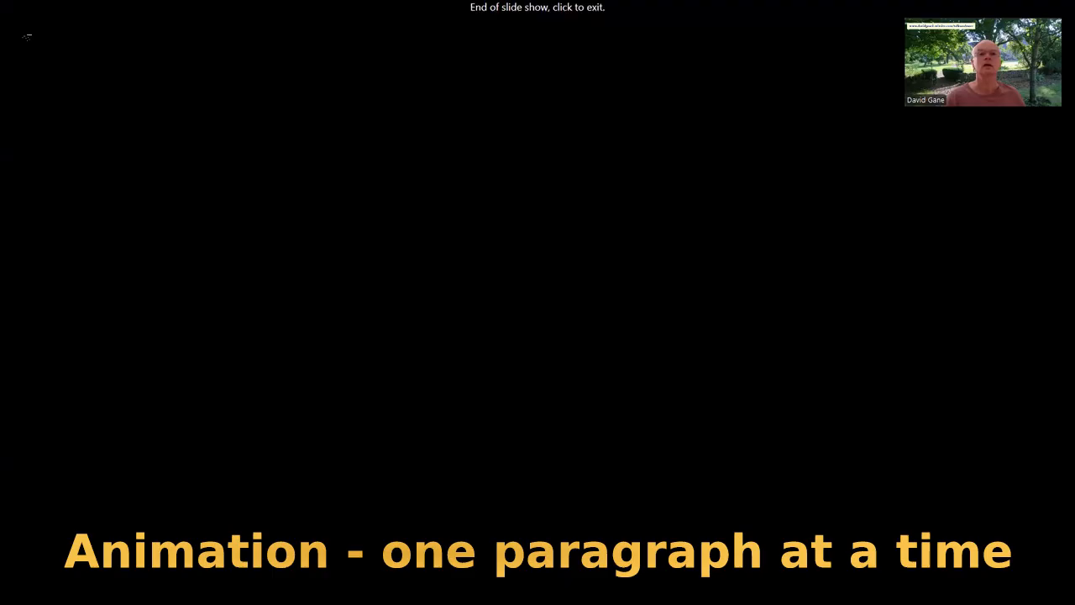
click(26, 35)
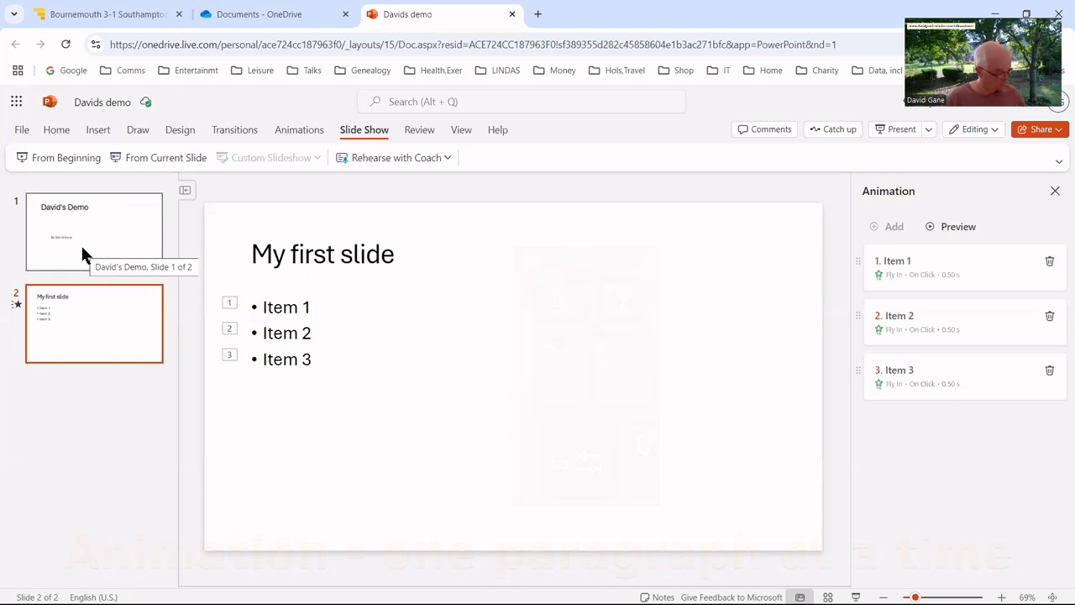
Select the Item 2 and Item 3 text, enlarge it to size 36 and reduce it back to 28.
click(275, 297)
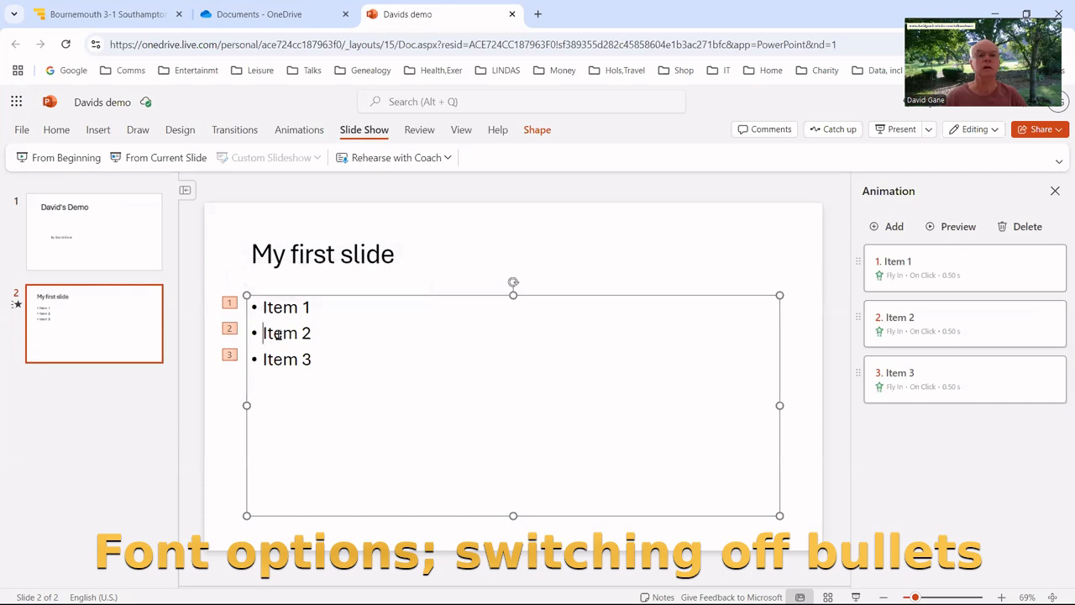
drag(261, 333, 342, 365)
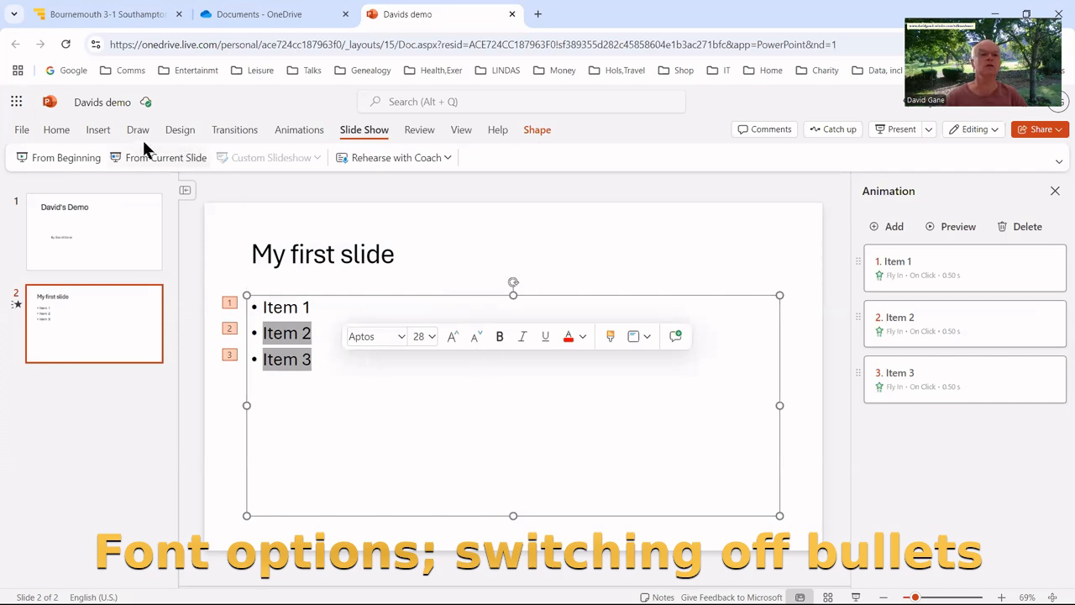
click(55, 131)
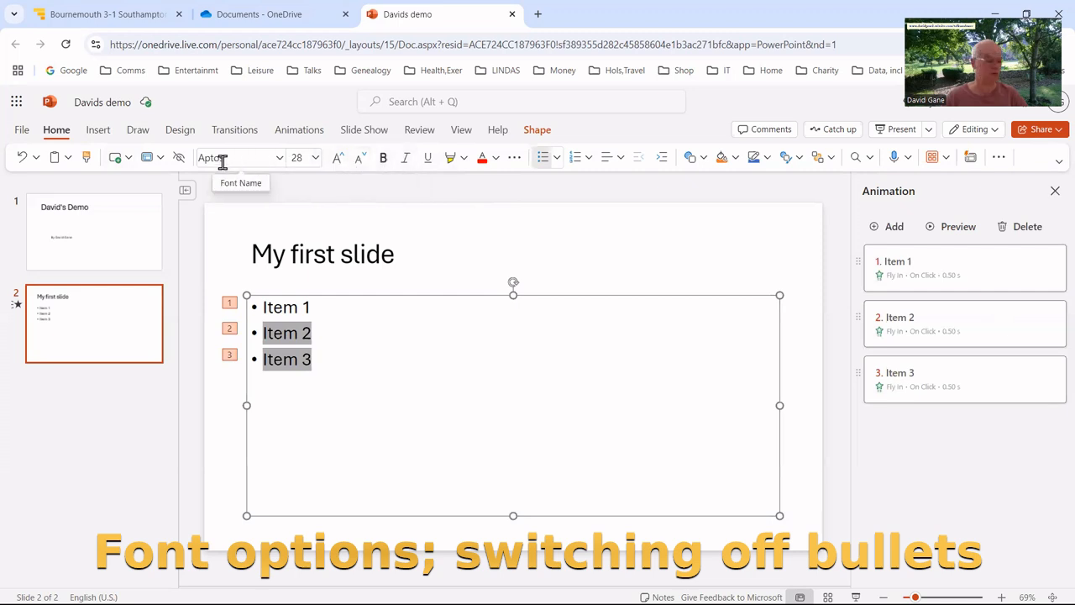
click(337, 157)
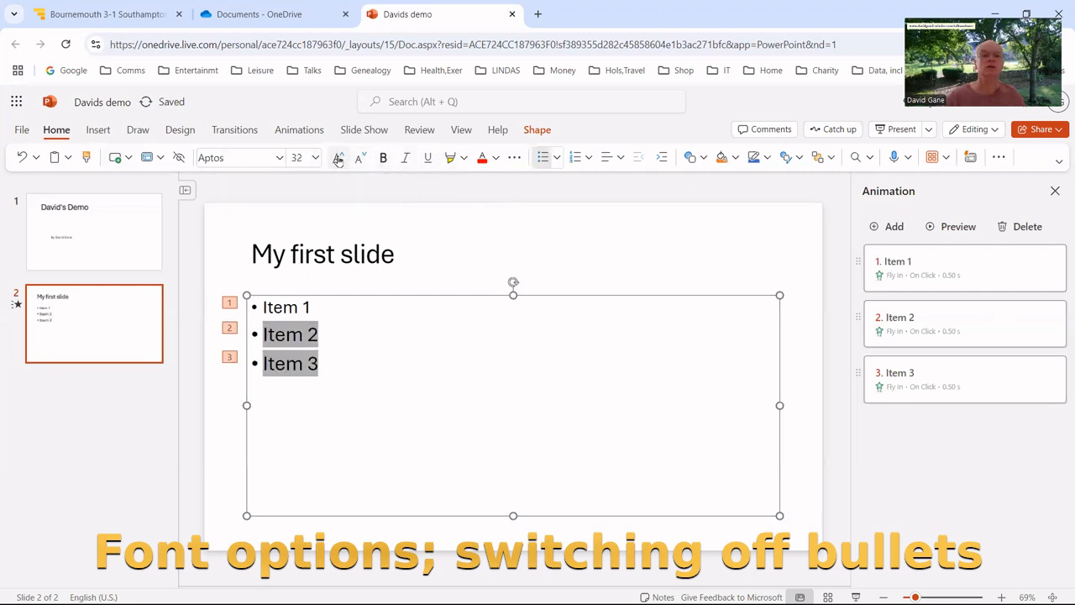
click(338, 158)
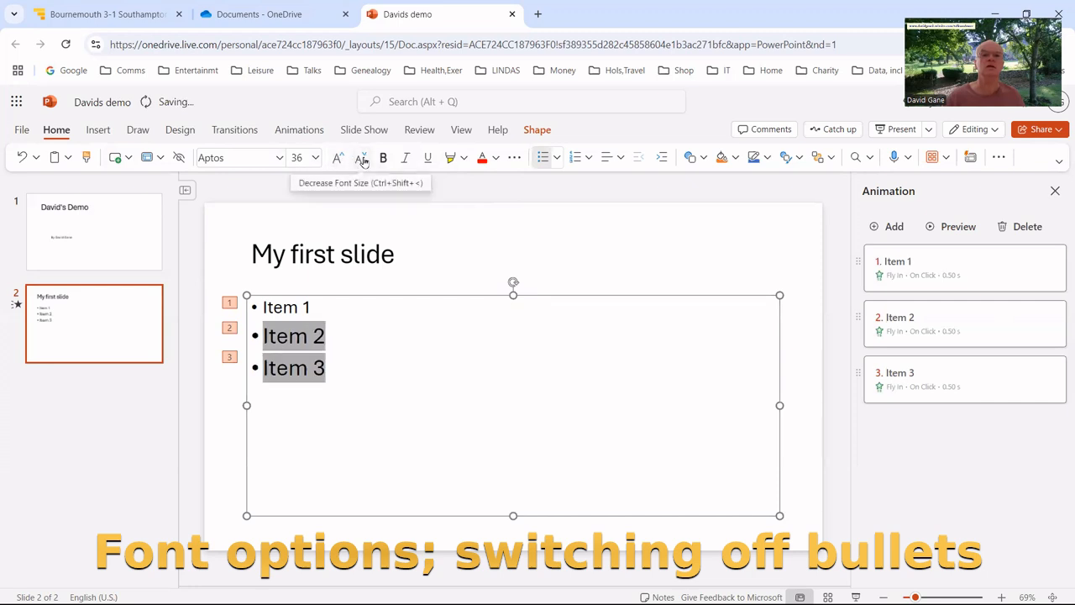
click(361, 160)
click(361, 159)
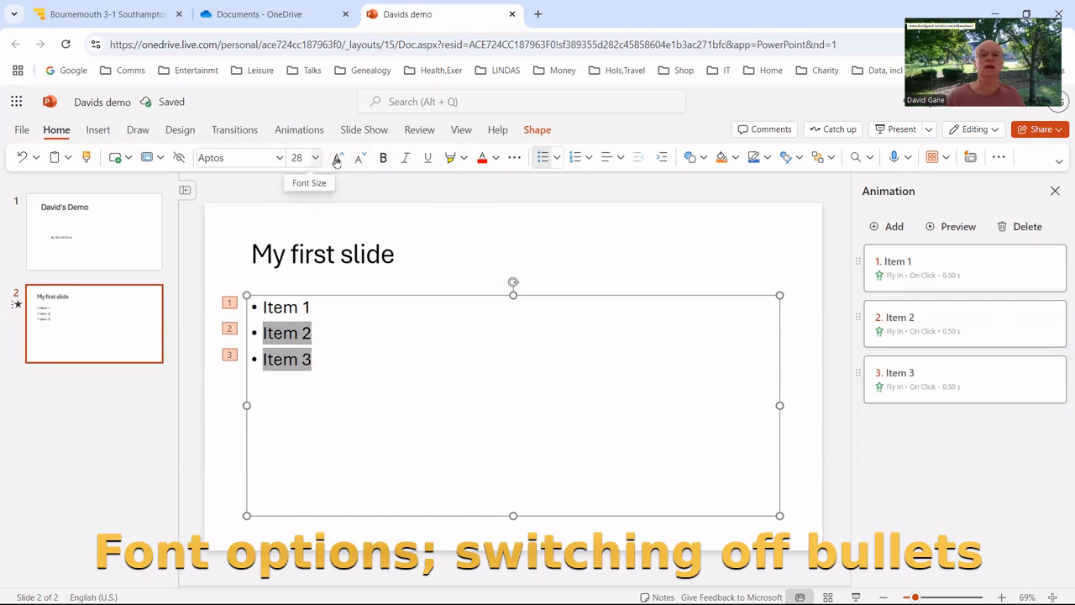
Format the selected Item 2 and Item 3 text as bold, italic and underlined, with a dark green theme font color.
click(383, 160)
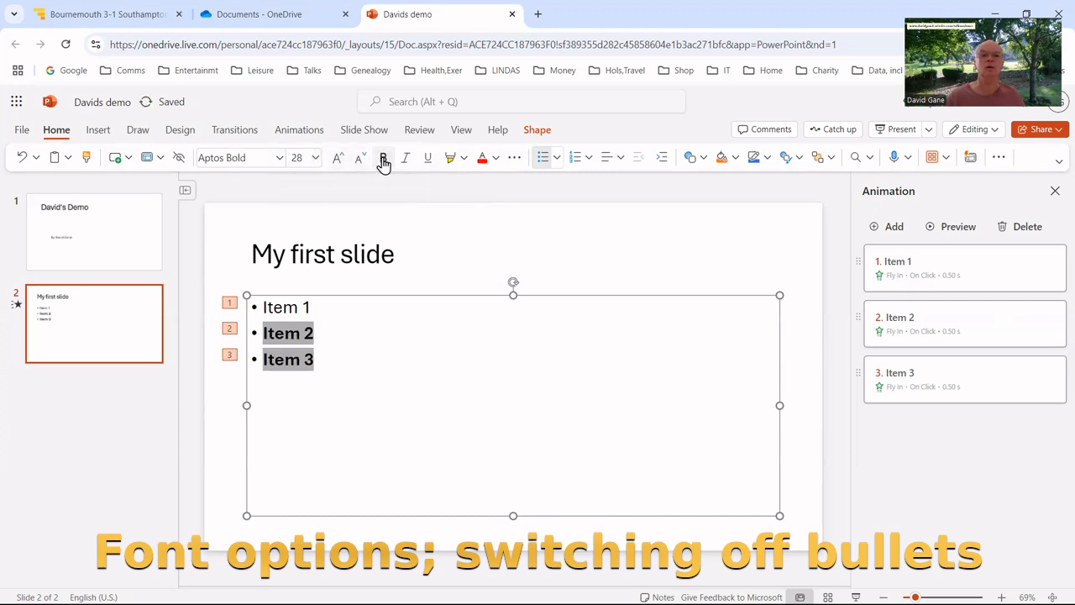
click(407, 161)
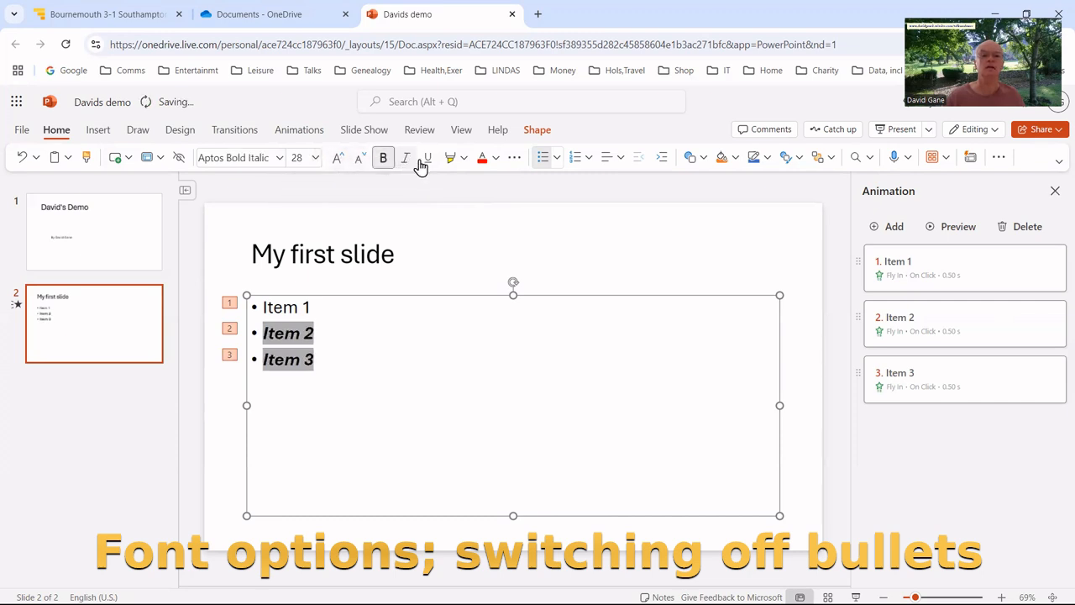
click(427, 161)
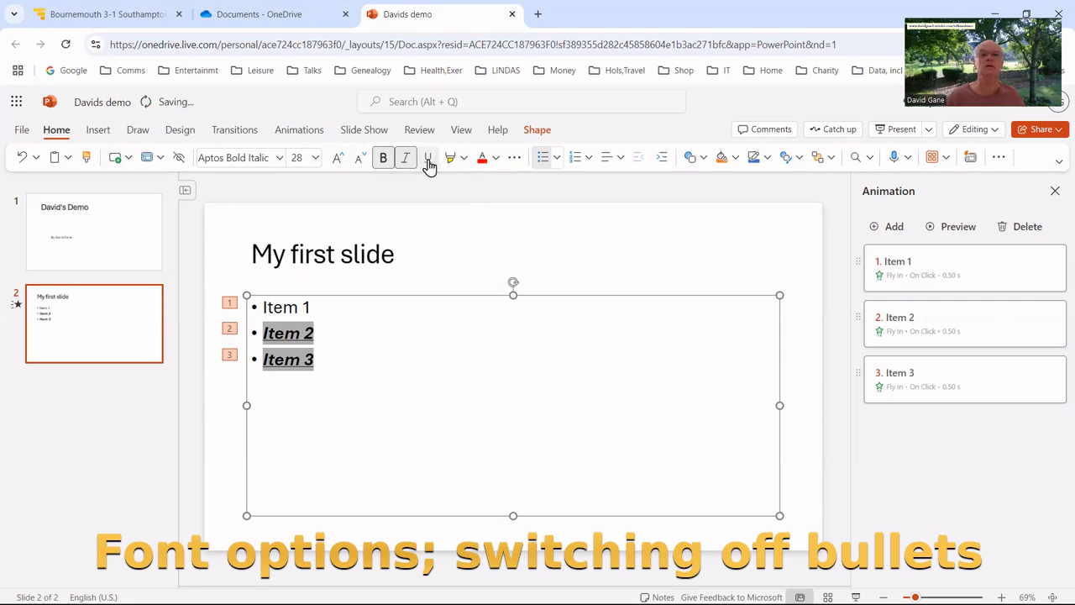
click(495, 159)
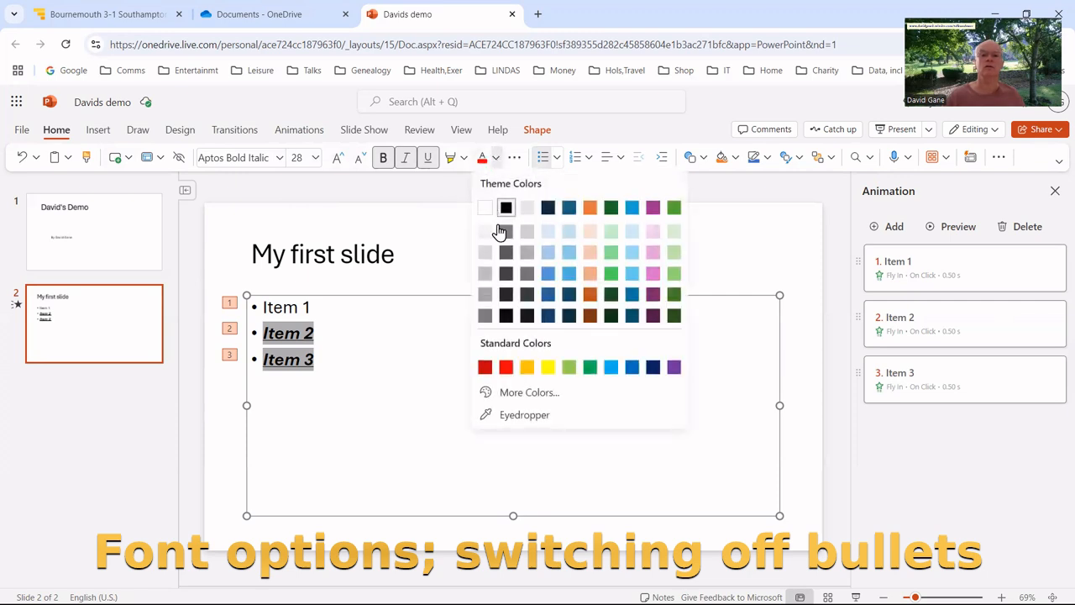
click(675, 296)
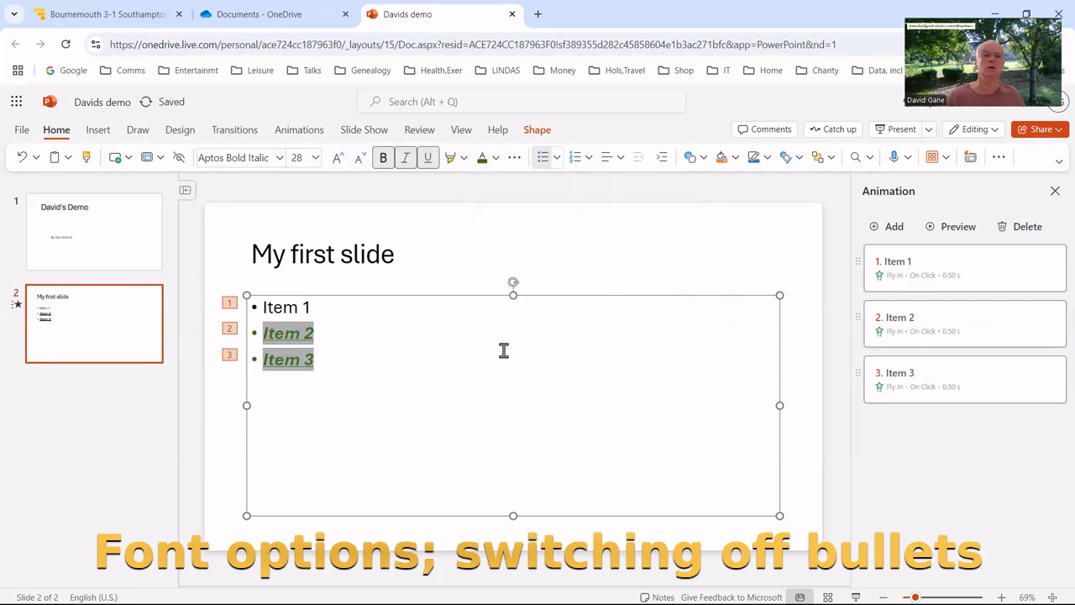
Remove the bullet from the Item 3 line.
click(418, 361)
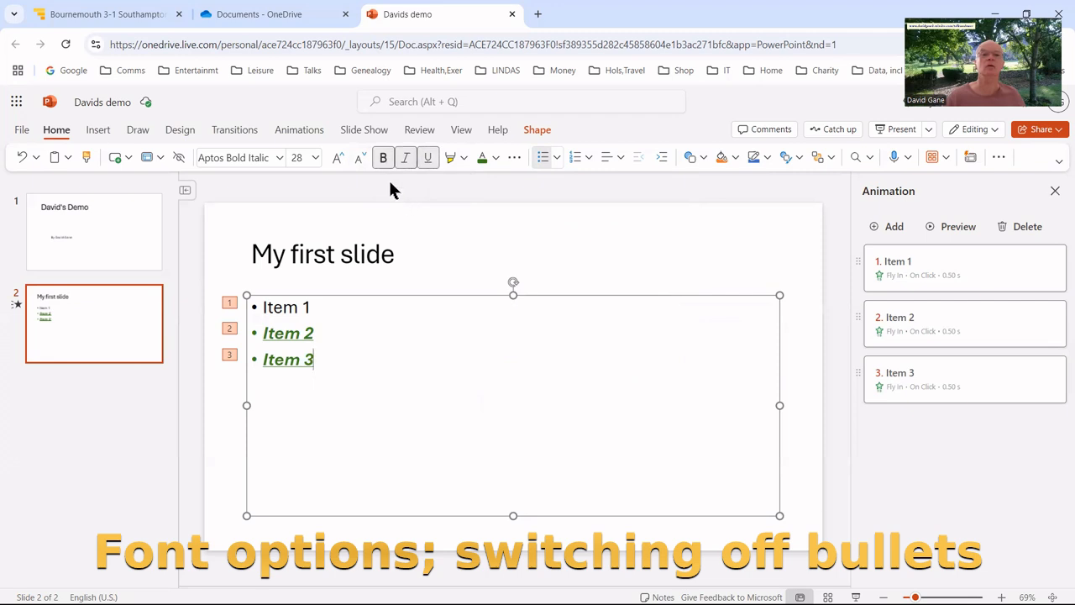
click(542, 162)
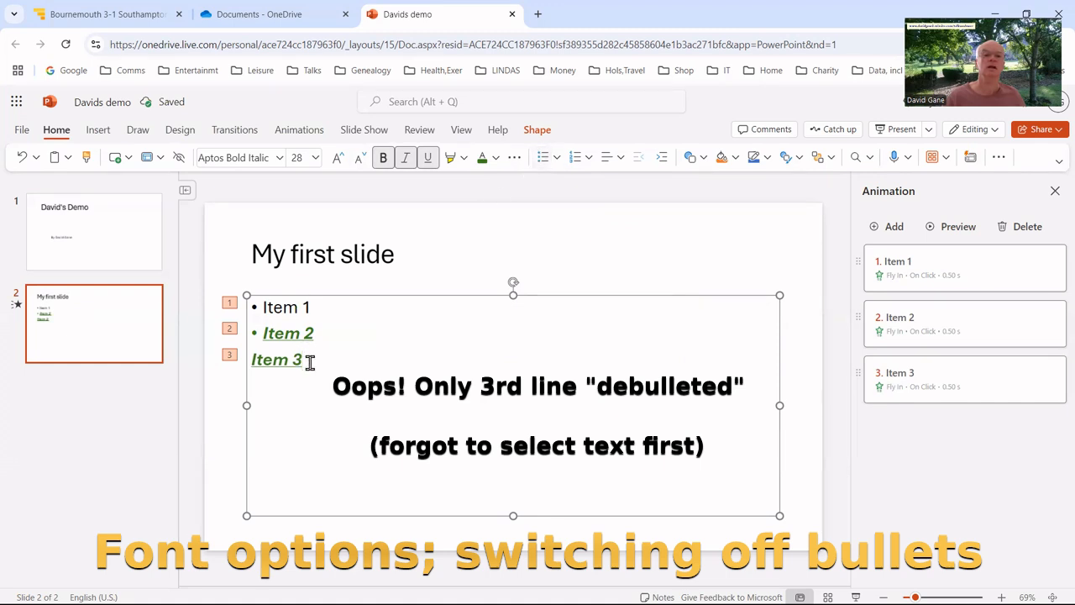
Remove the bold formatting from Item 2 and Item 3 and shrink the list's placeholder to fit closely around the three items.
drag(284, 361, 262, 334)
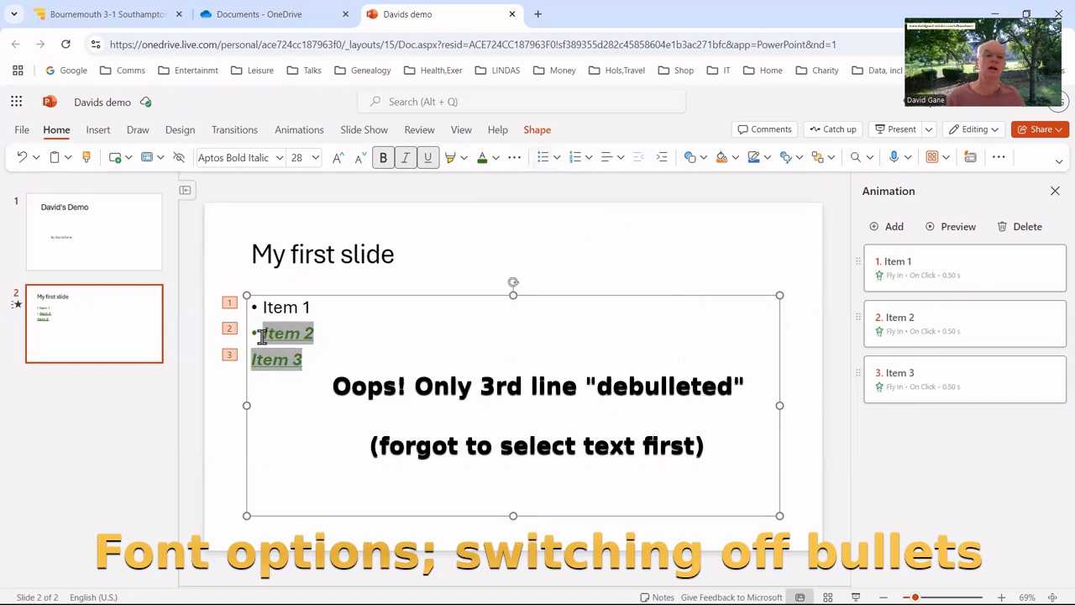
click(383, 159)
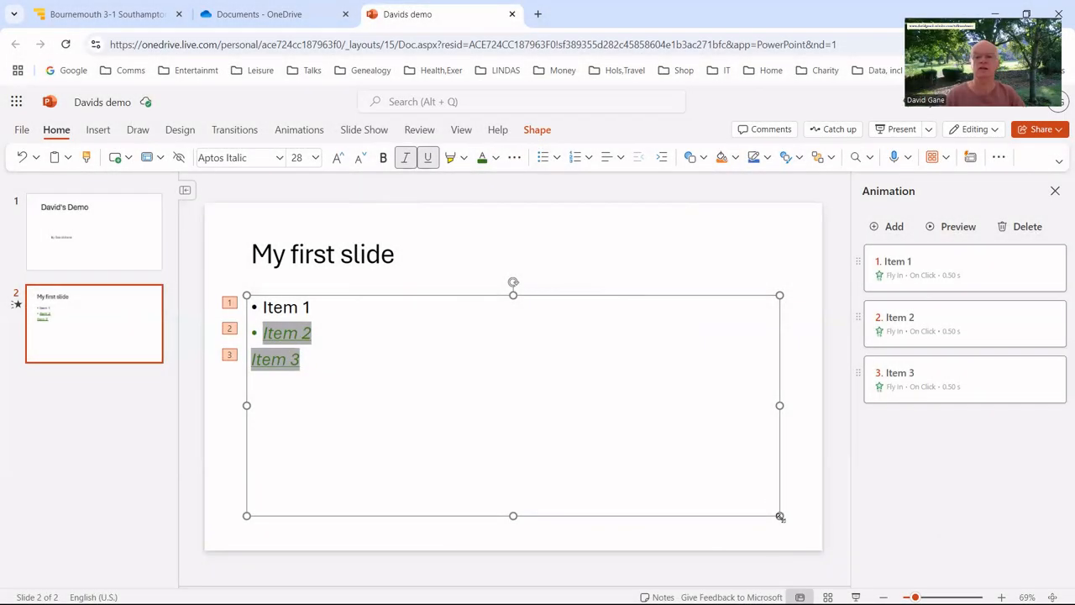
drag(781, 516, 335, 377)
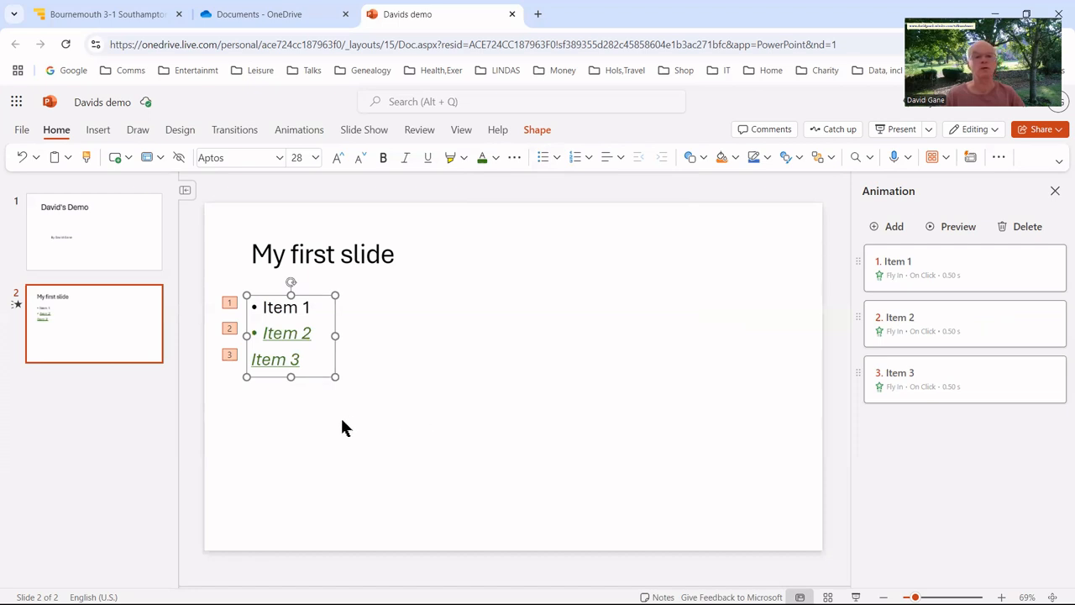
click(419, 417)
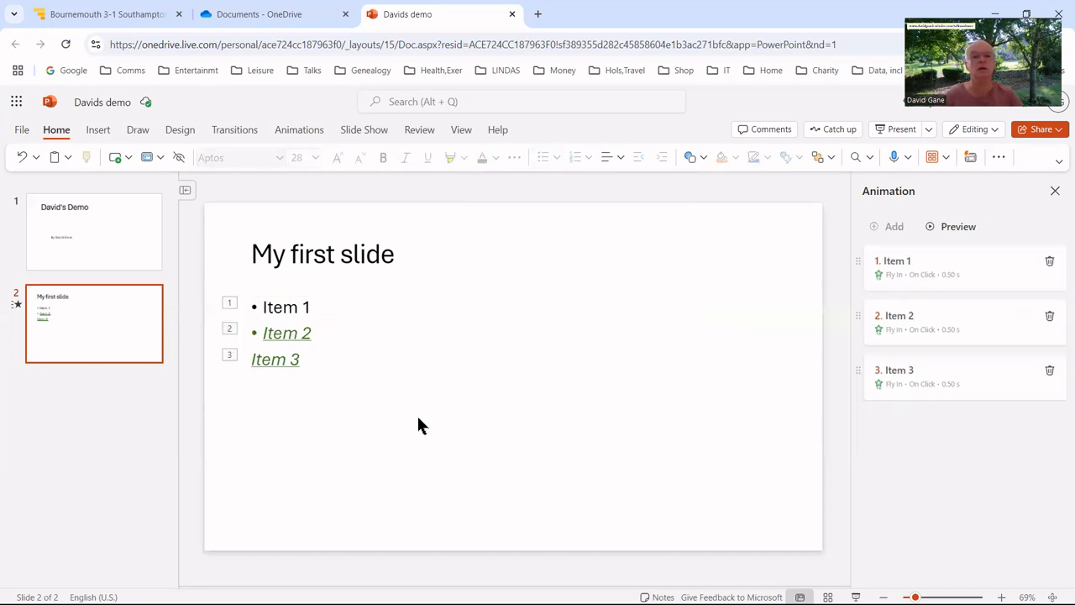
Insert a text box about 5.76 inches wide and 3.68 inches high in the blank area beside the list, containing "More stuff".
click(99, 132)
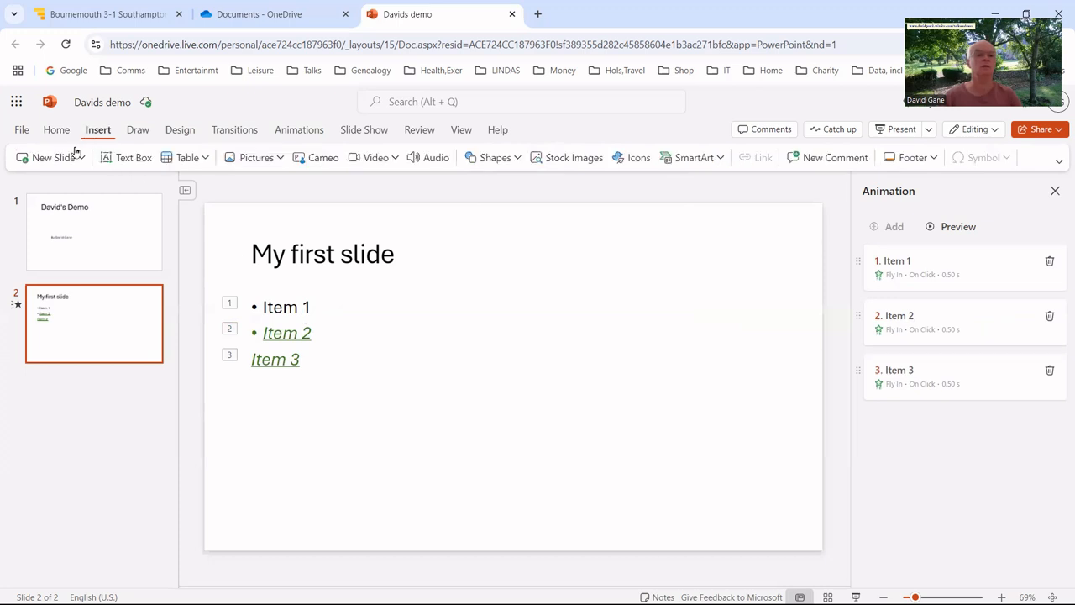
click(138, 161)
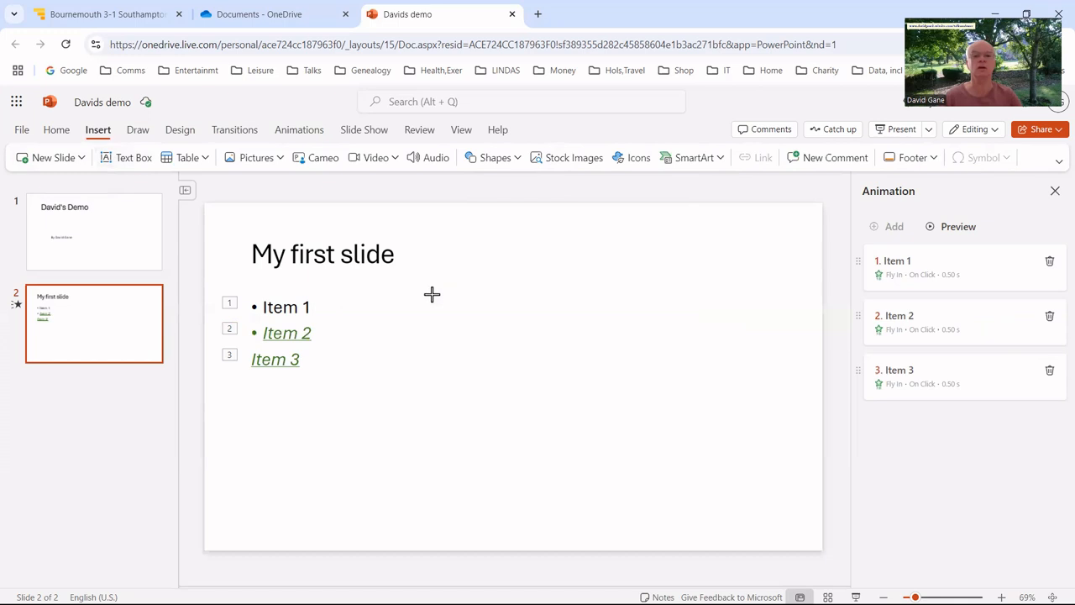
drag(432, 293, 698, 464)
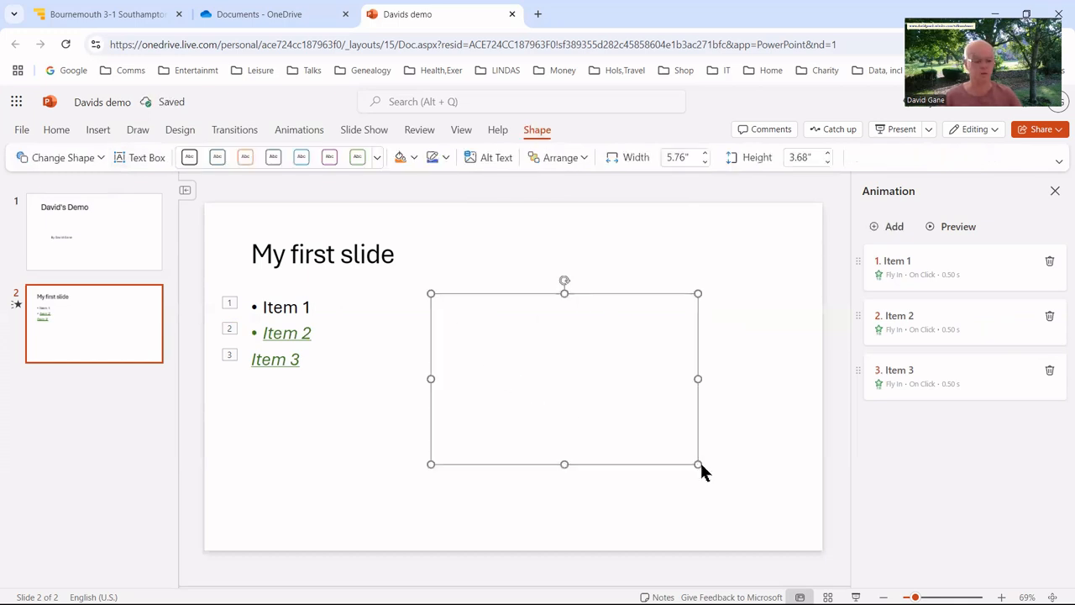
text(mo)
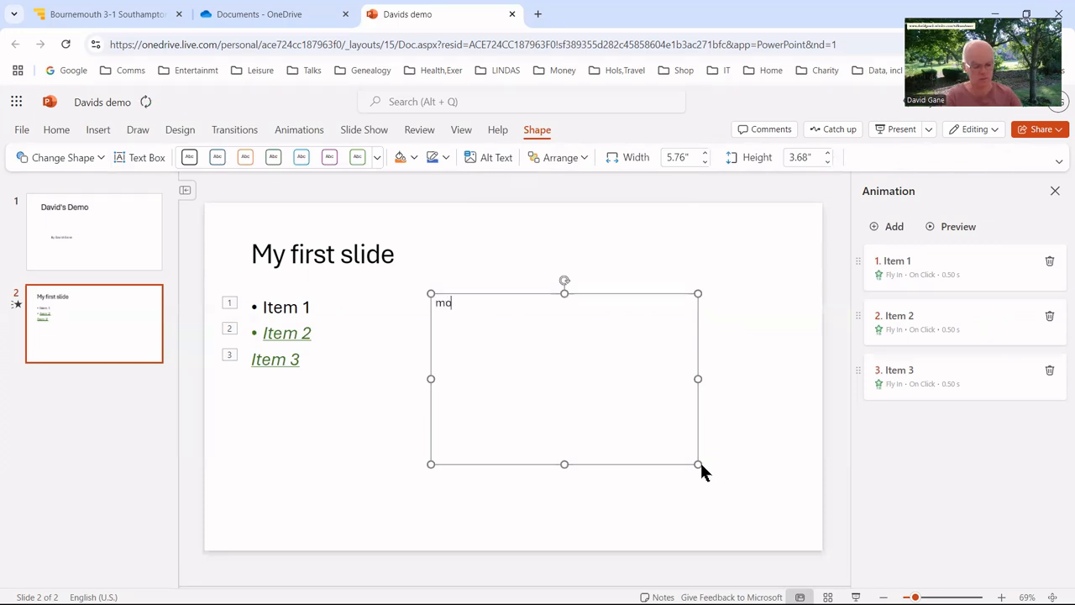
text(re stuff)
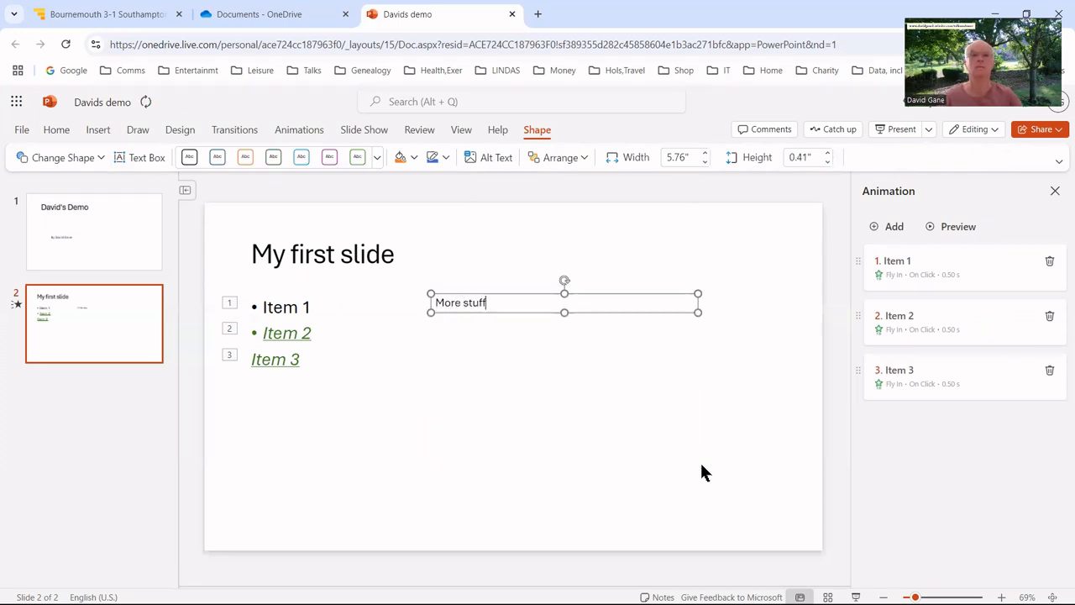
click(696, 412)
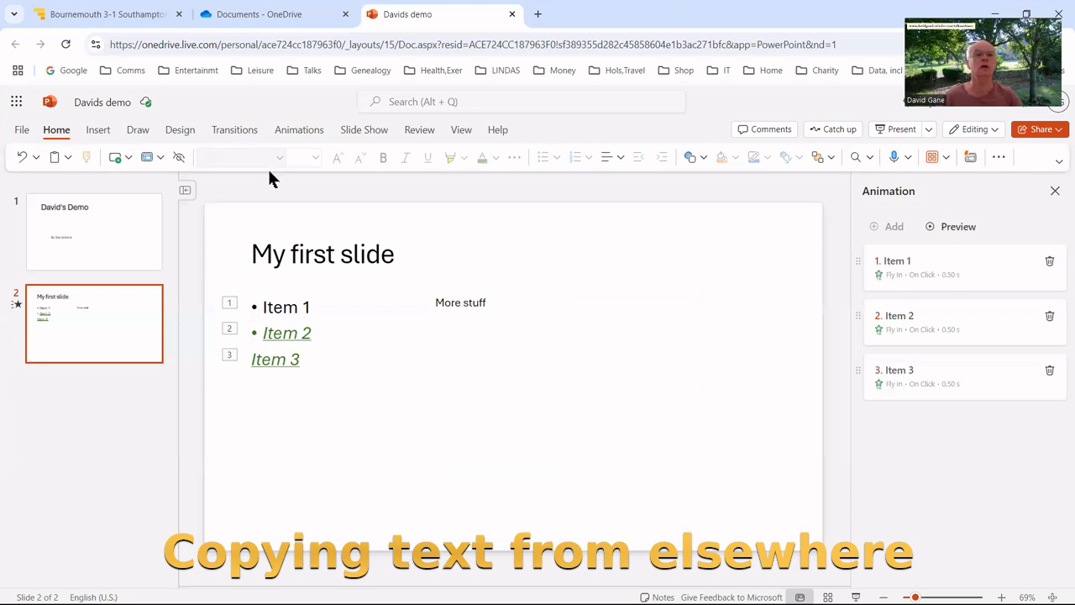
Switch to the BBC article on the Bournemouth 3-1 Southampton match and briefly highlight its bold opening paragraph.
click(118, 14)
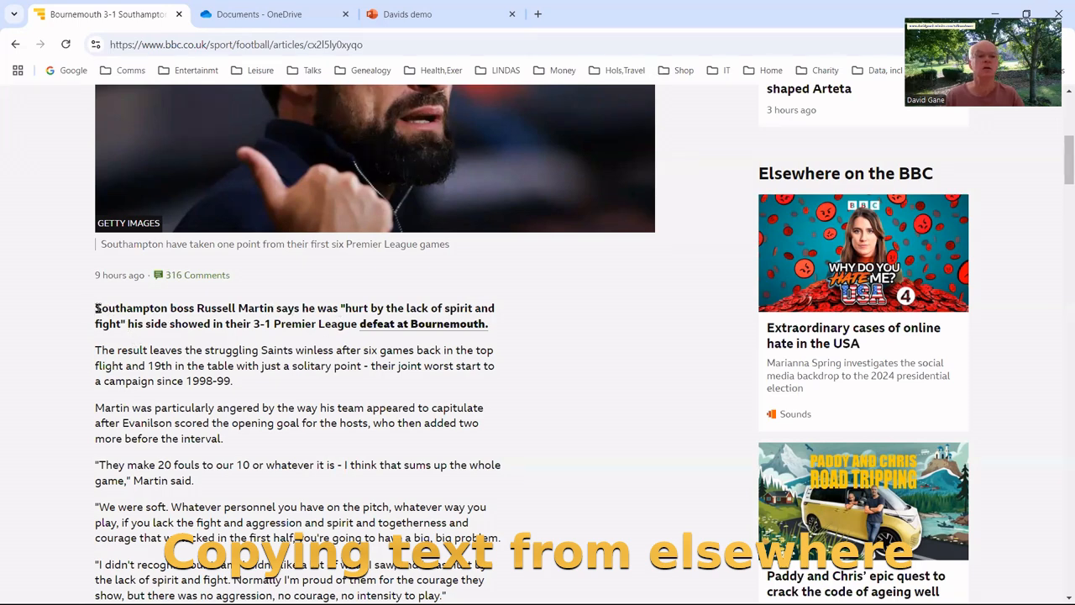
drag(95, 308, 501, 322)
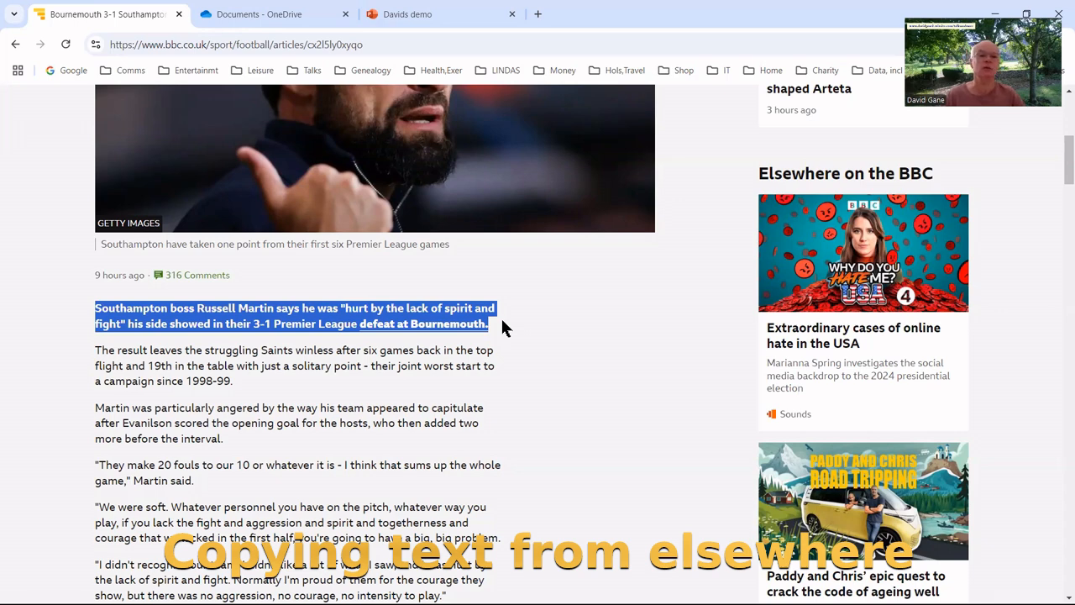
click(503, 336)
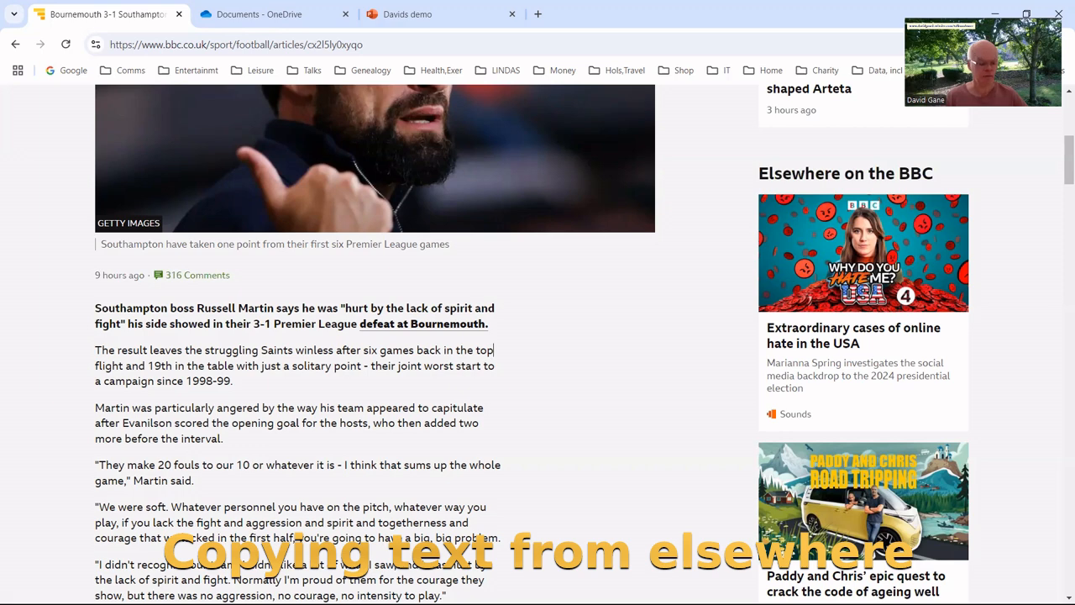
Find and open Notepad from the Windows search and maximize its empty window.
click(17, 591)
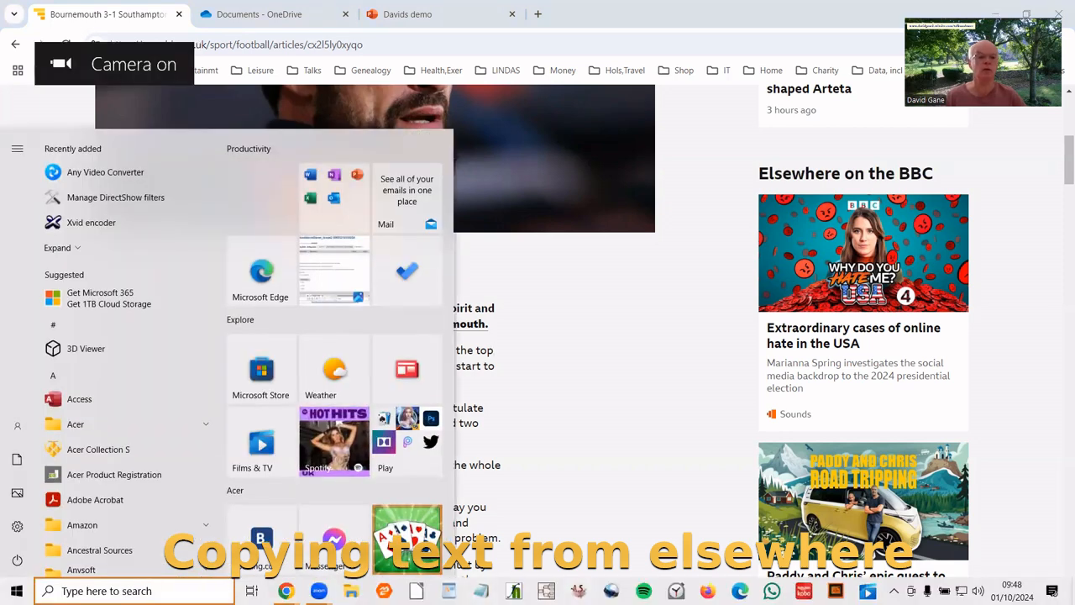
click(126, 590)
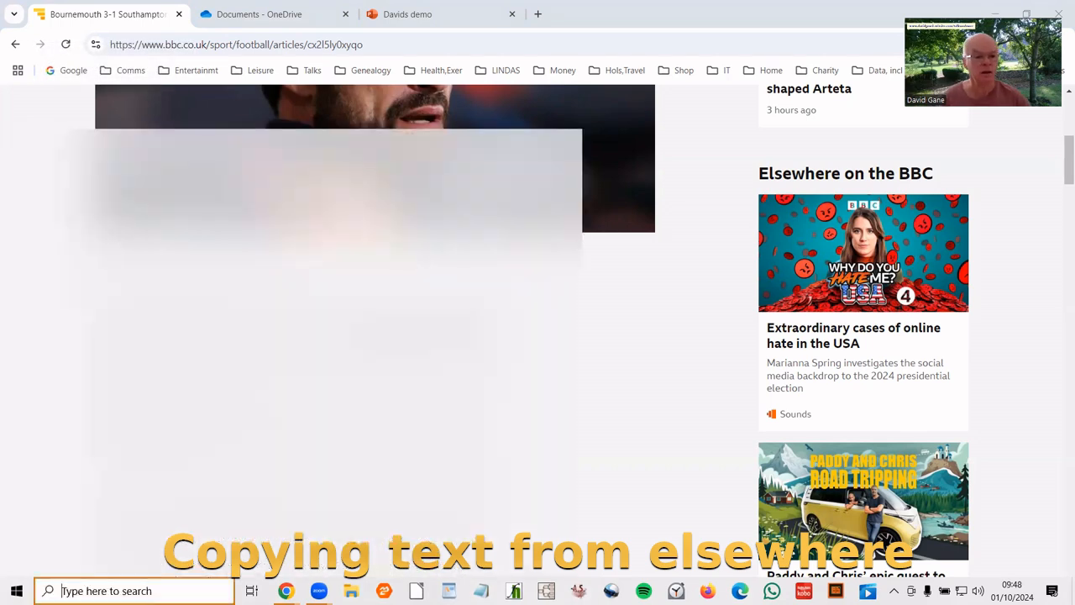
text(note)
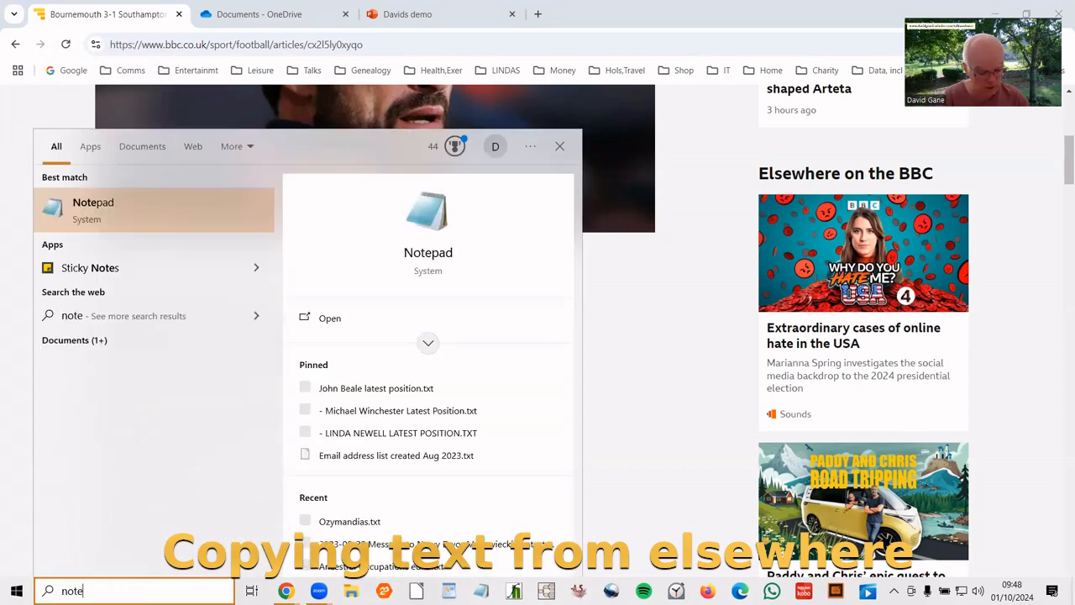
text(pad)
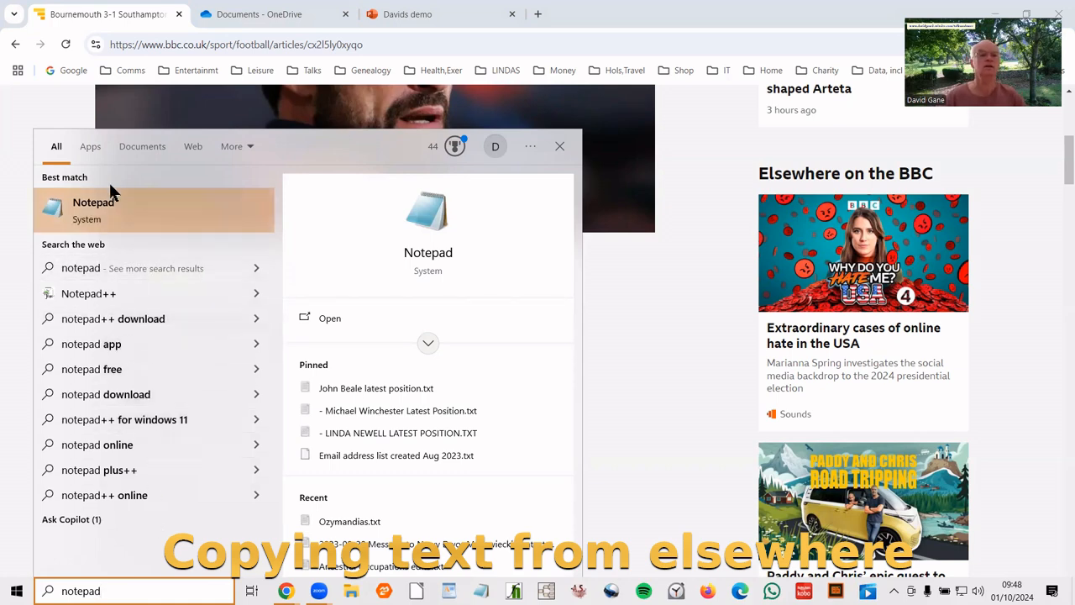
click(96, 204)
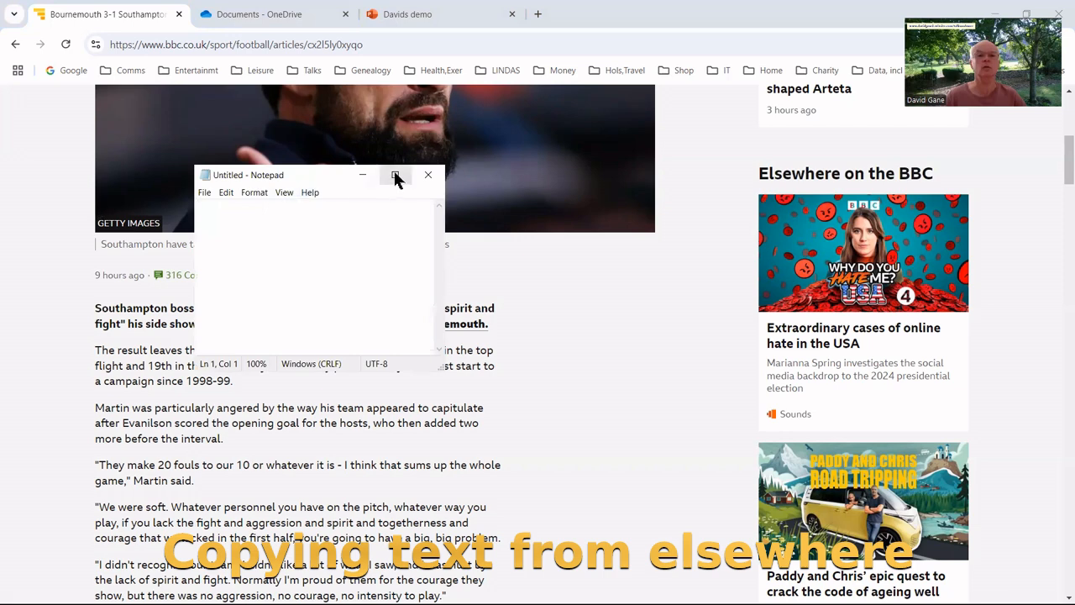
click(395, 175)
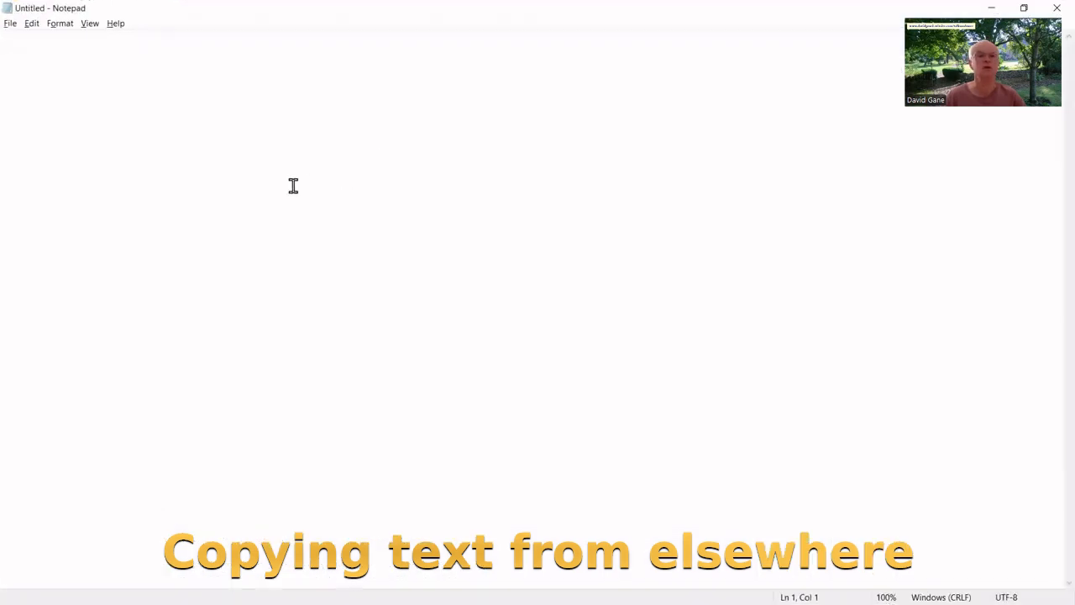
Return to the BBC article and copy its first two paragraphs, from "Southampton boss" through "since 1998-99.".
key(alt+Tab)
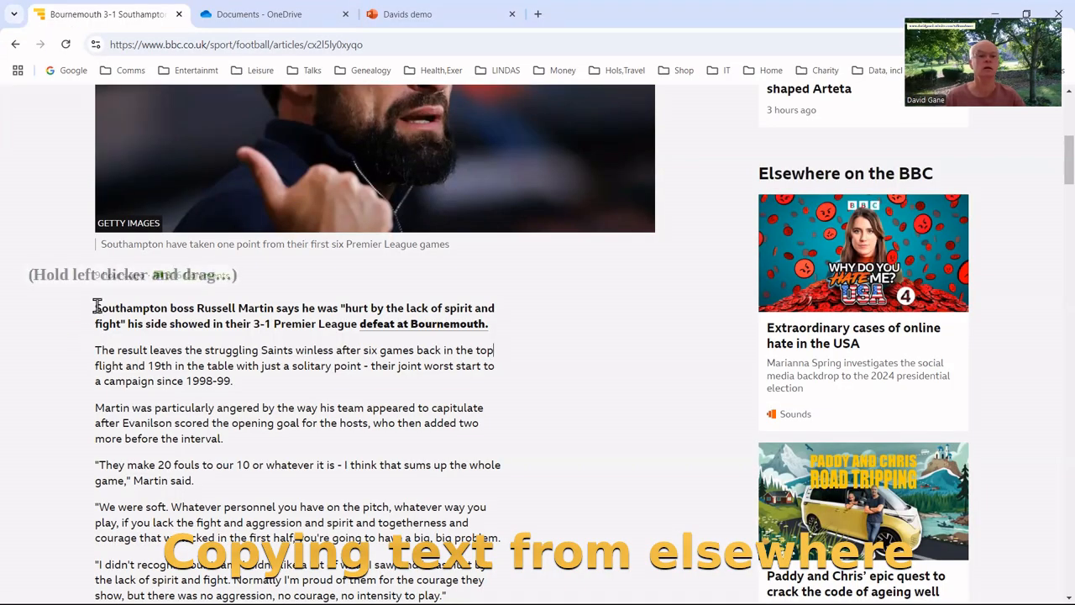
drag(95, 307, 245, 382)
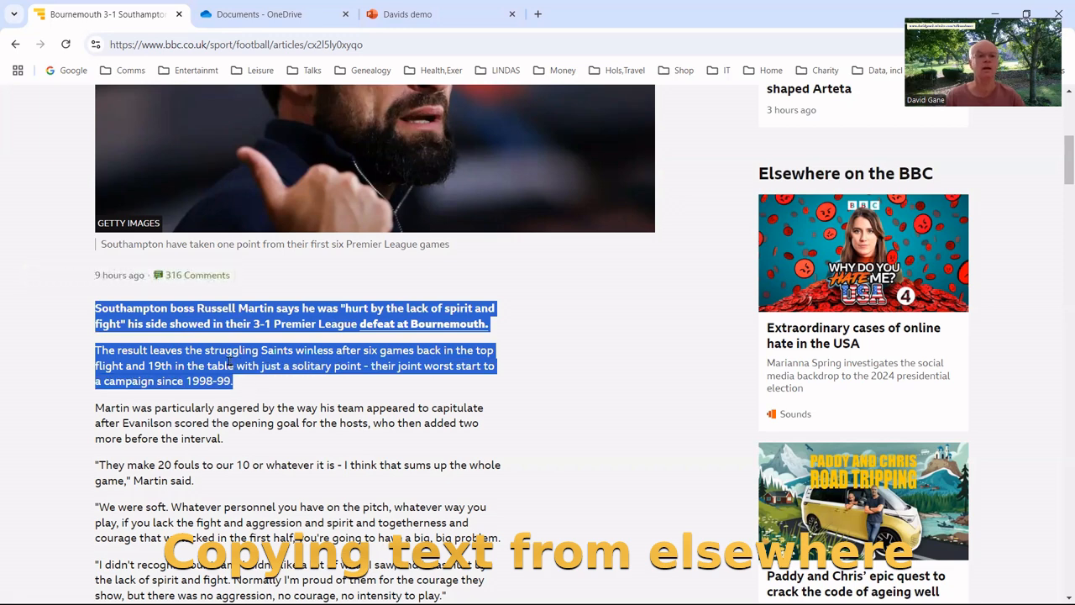
right_click(228, 365)
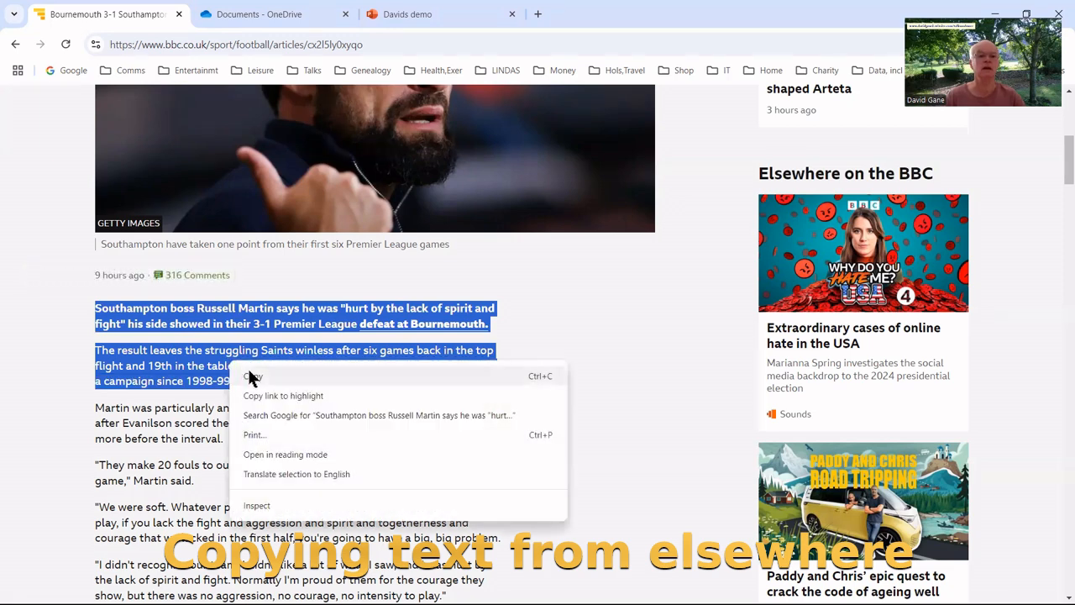
click(253, 380)
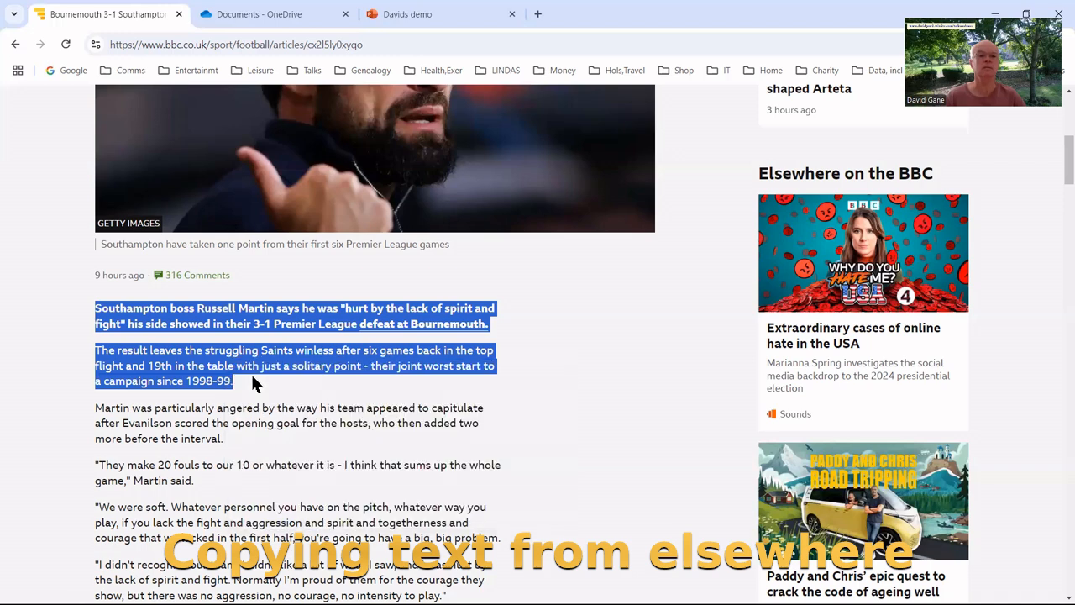
Switch to the empty Notepad document and paste the two copied article paragraphs as plain text.
key(alt+Tab)
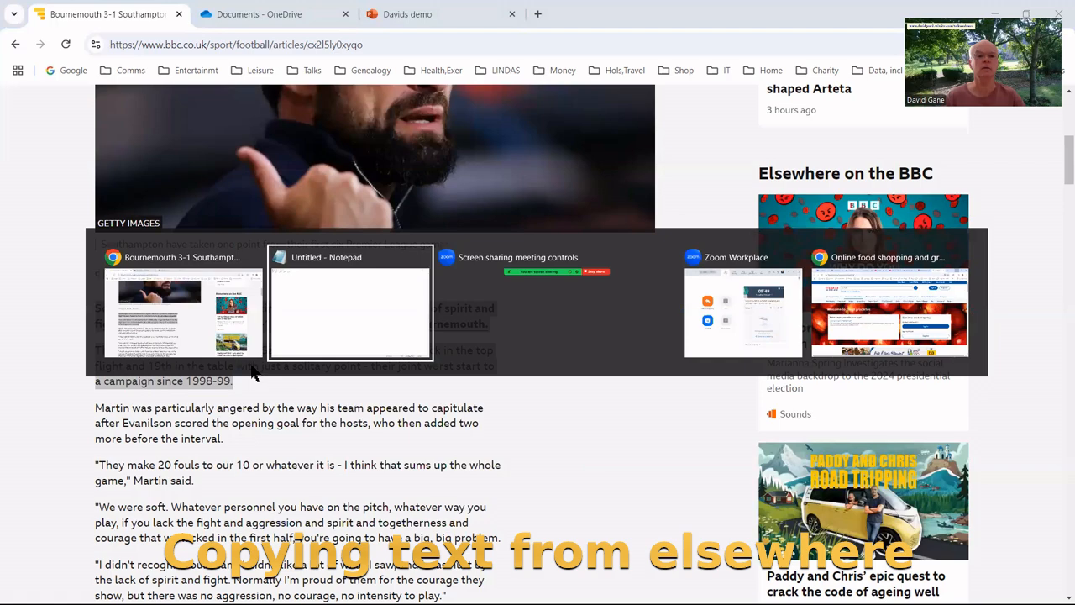
key(alt+Tab)
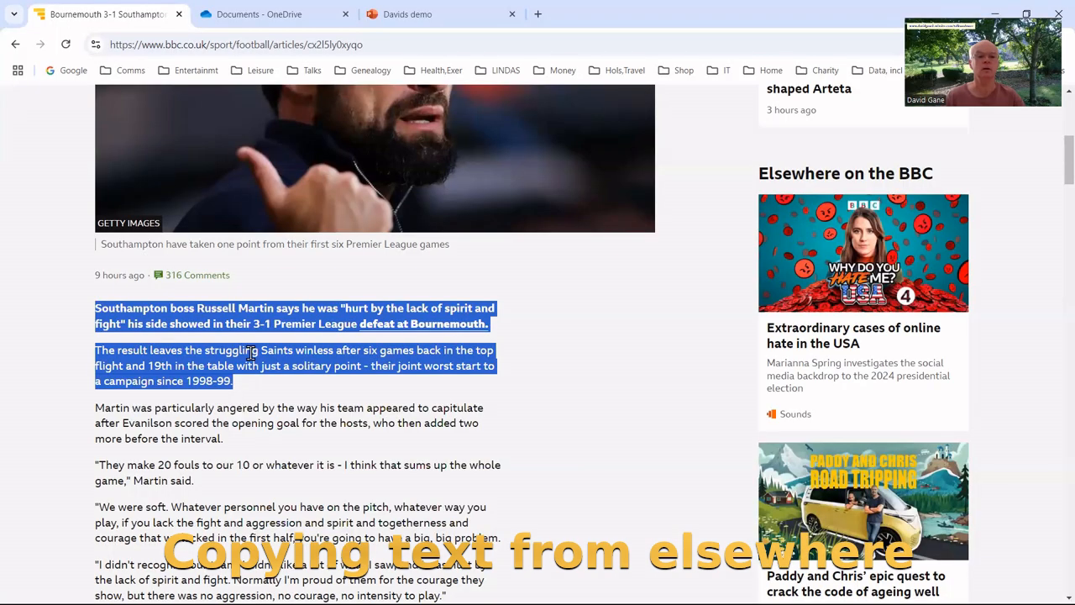
key(super)
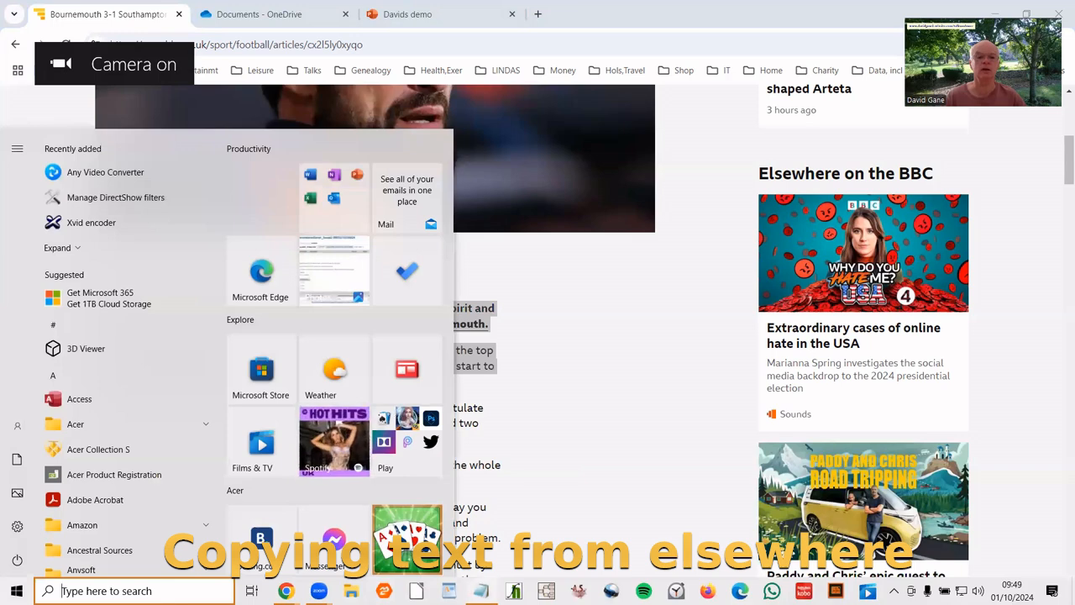
click(482, 591)
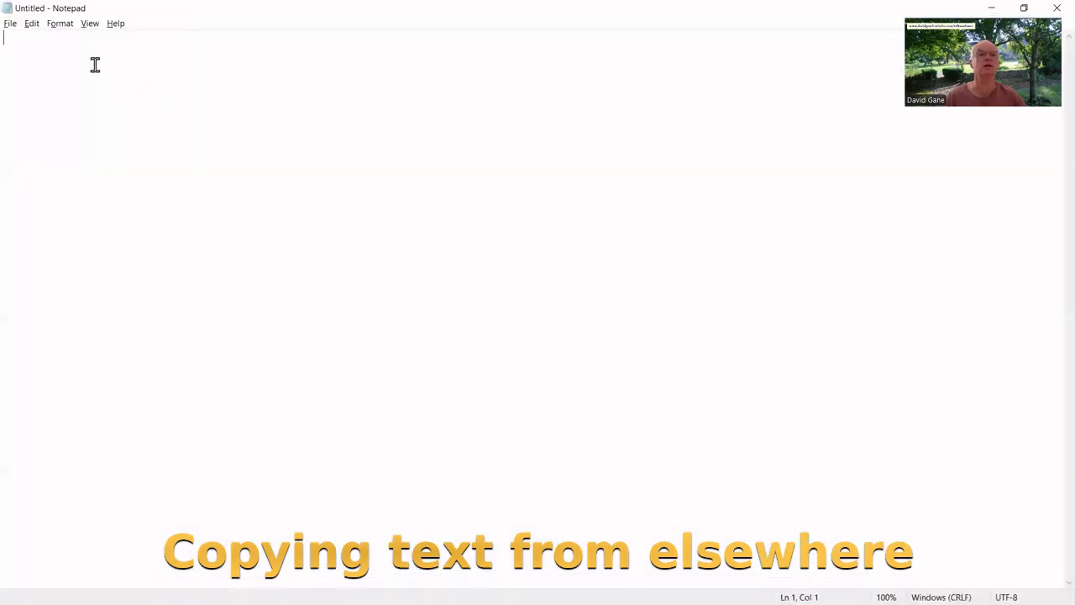
right_click(68, 42)
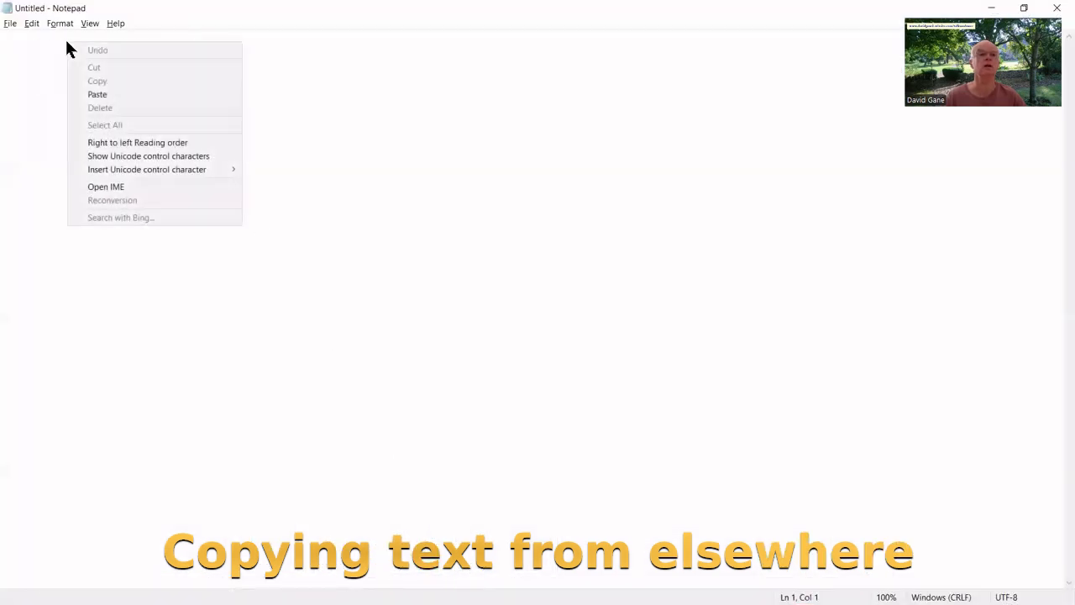
click(92, 95)
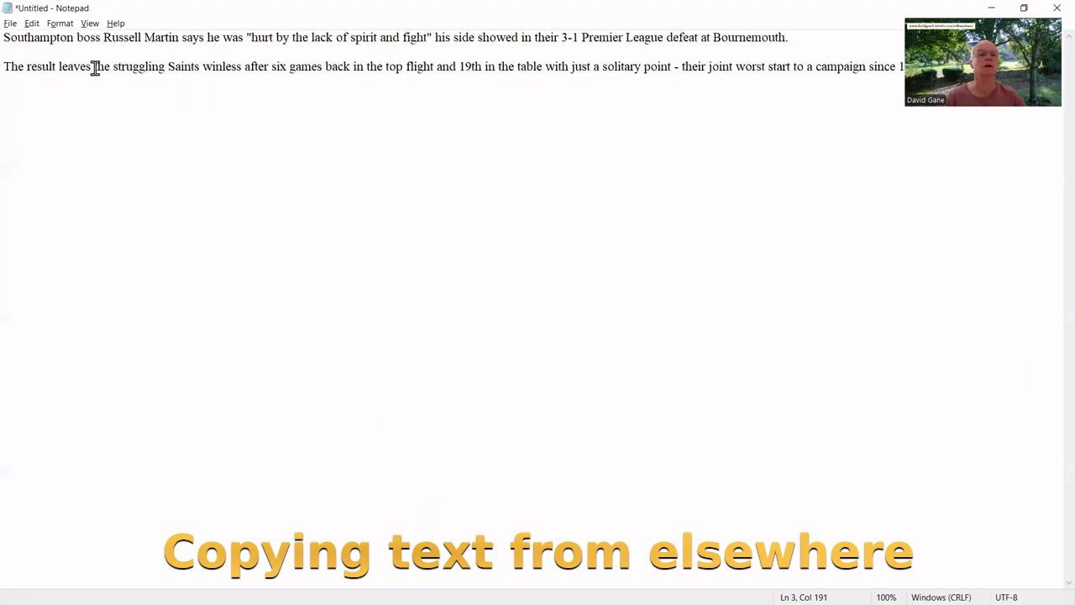
Select both pasted paragraphs in Notepad and copy them.
click(93, 66)
drag(12, 36, 1061, 183)
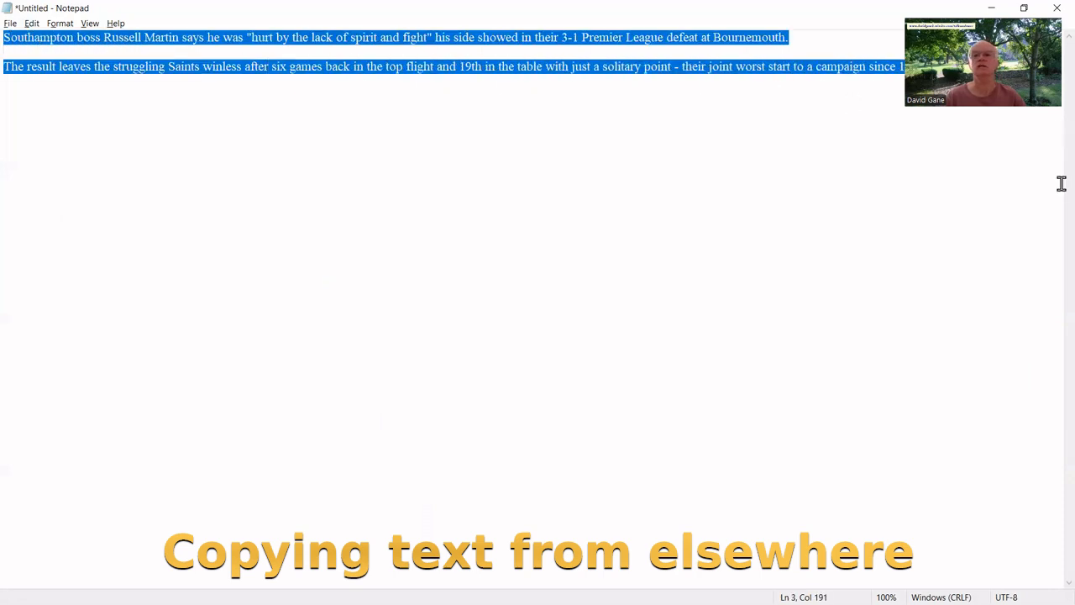
right_click(314, 38)
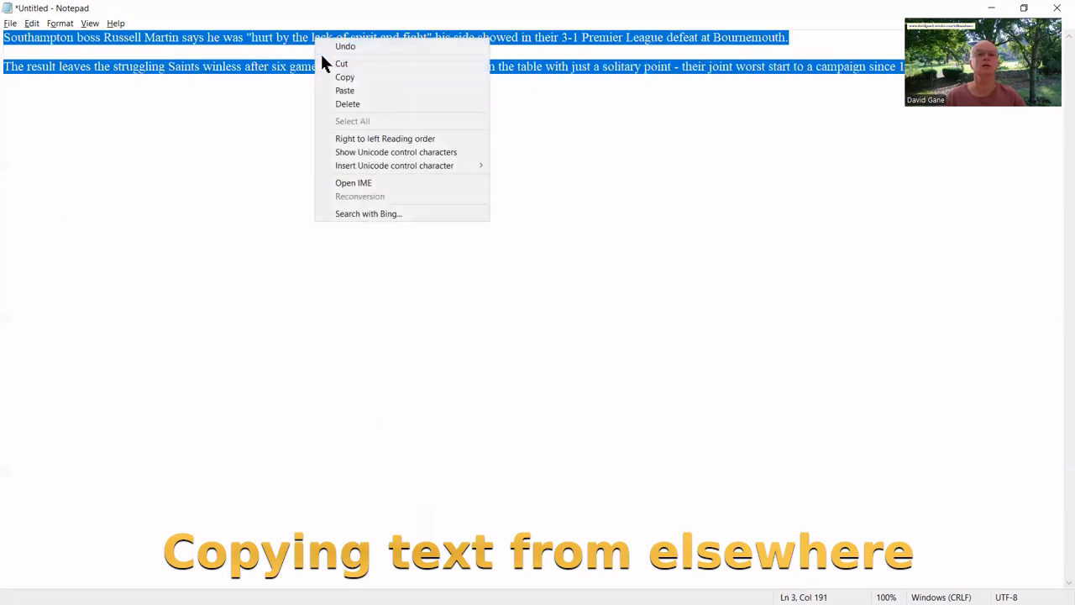
click(341, 76)
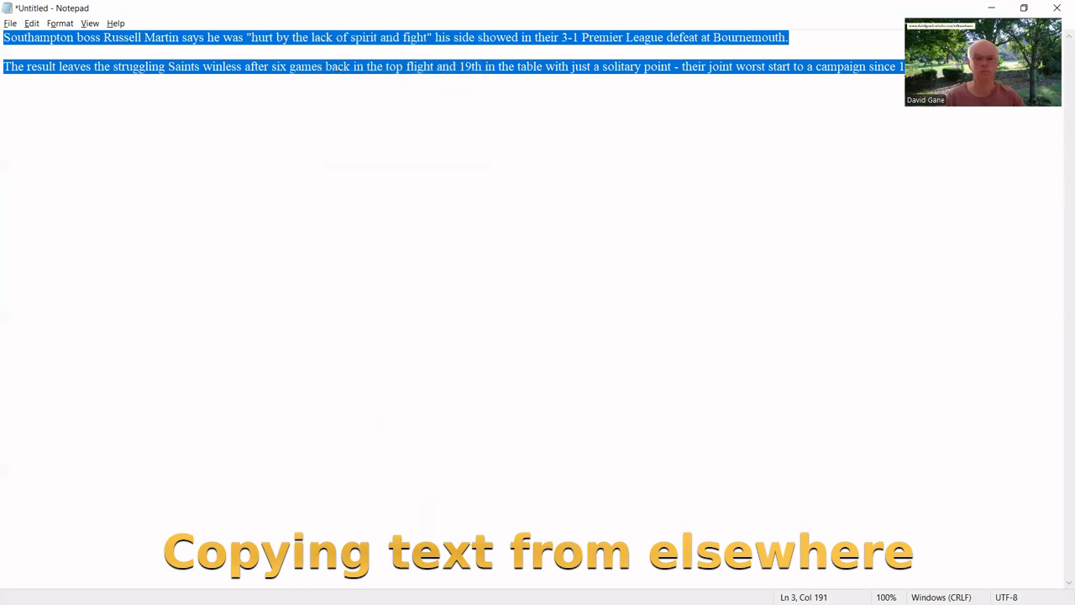
Switch back to the browser window with the BBC article and bring up the PowerPoint demo presentation.
key(super)
mouse_move(286, 592)
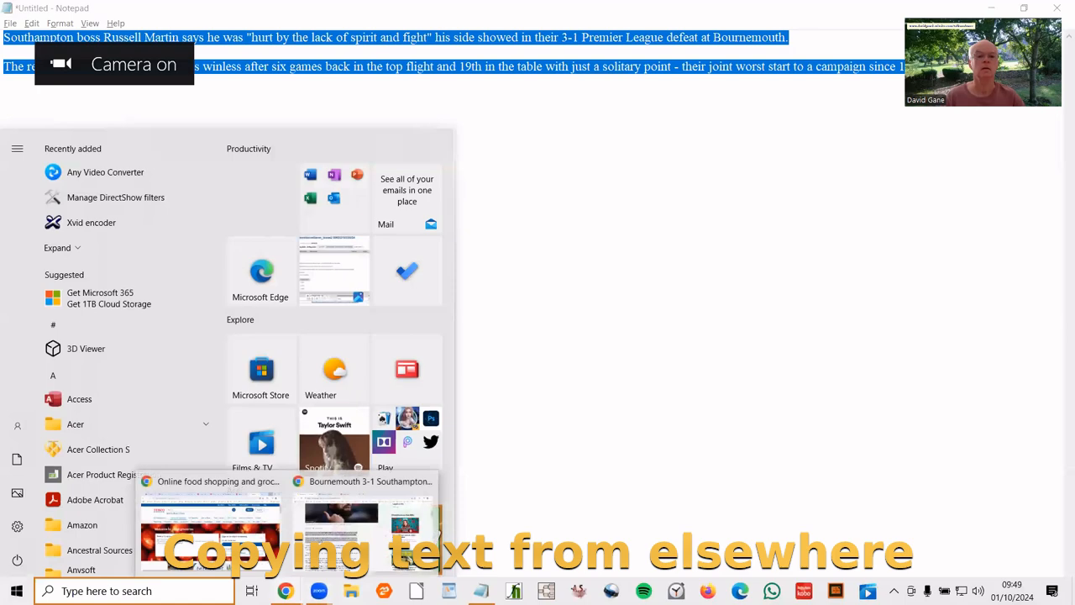
click(370, 521)
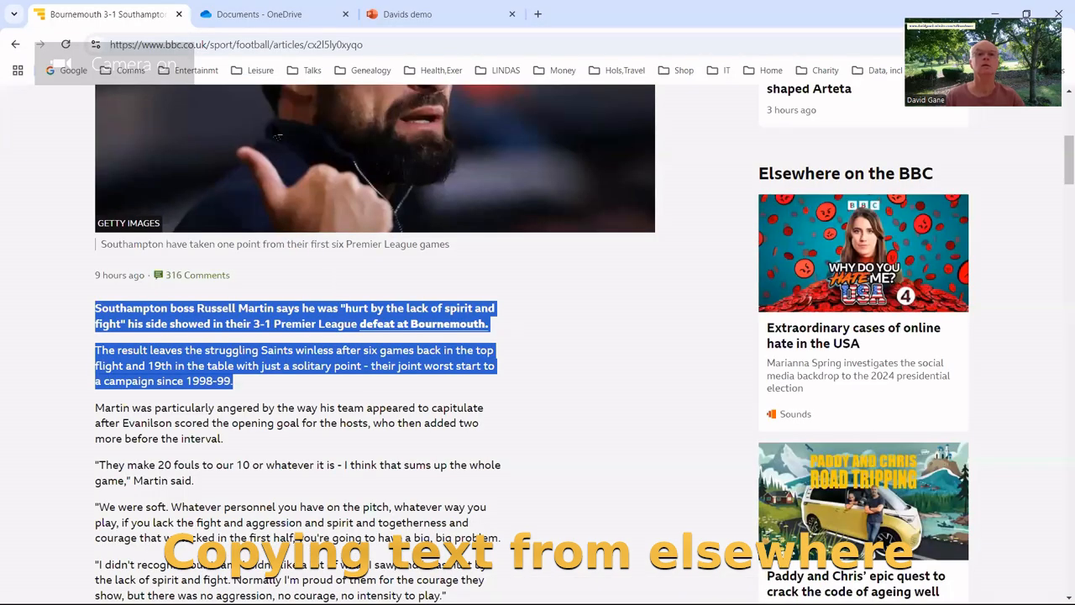
click(406, 20)
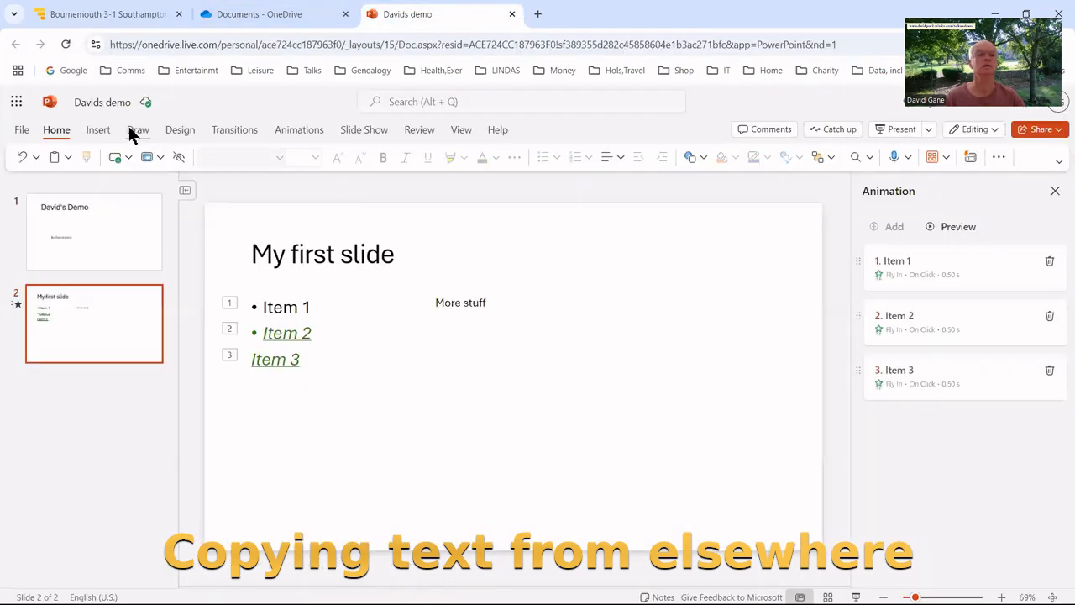
Add a text box about 6.03" wide and 3.51" high below "More stuff" and paste the copied article text into it.
click(97, 133)
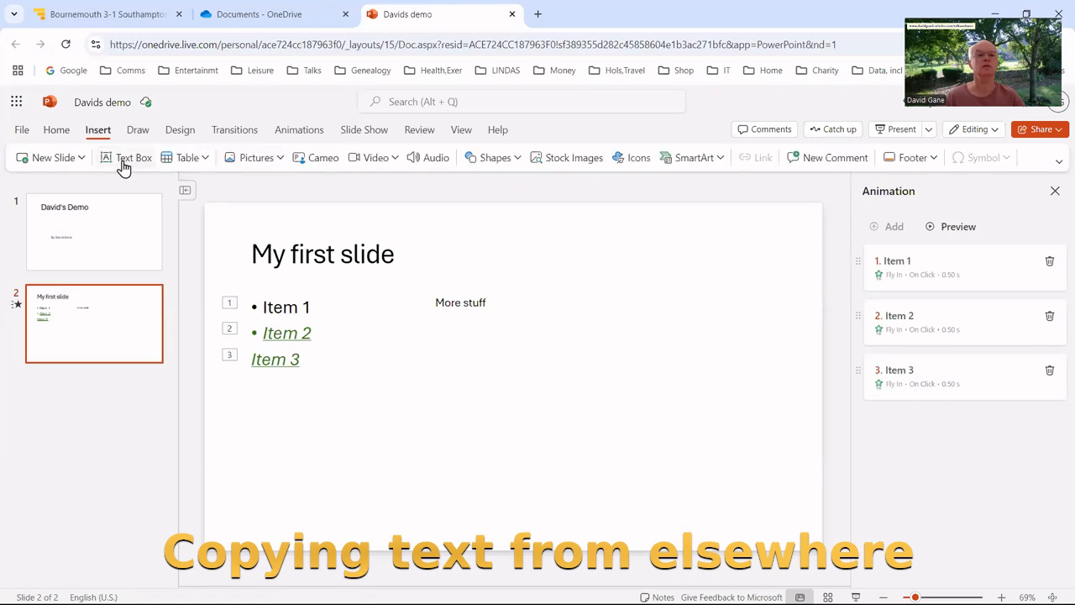
click(125, 160)
drag(412, 337, 691, 499)
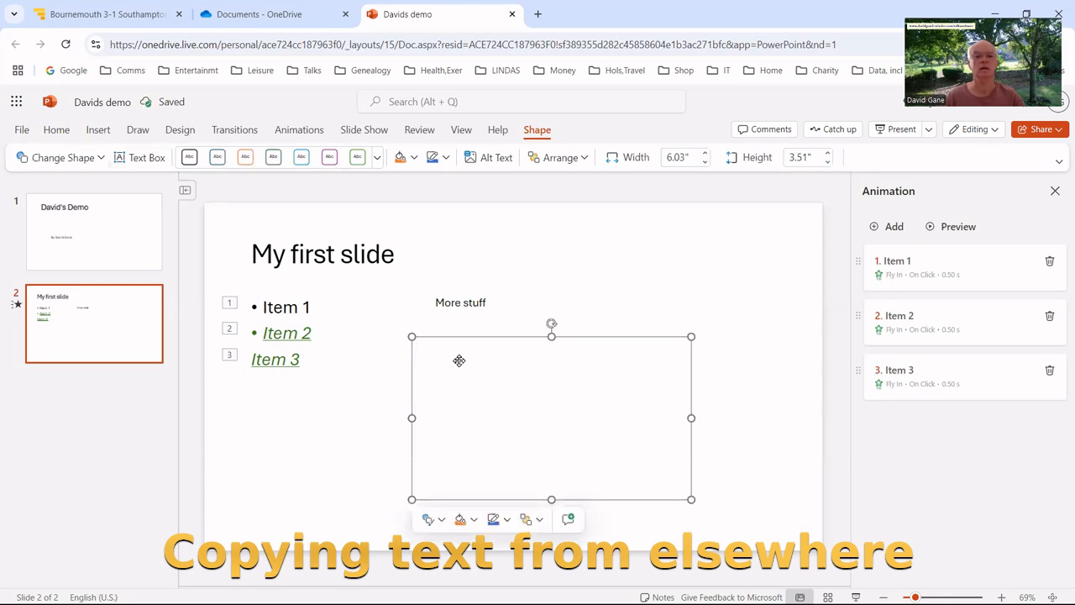
right_click(468, 339)
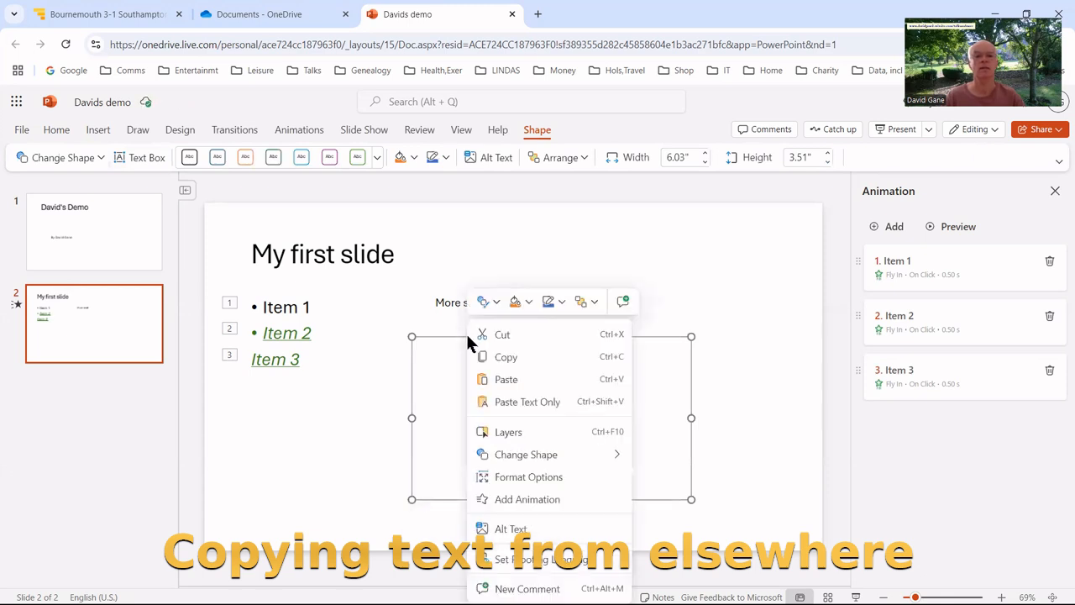
click(485, 380)
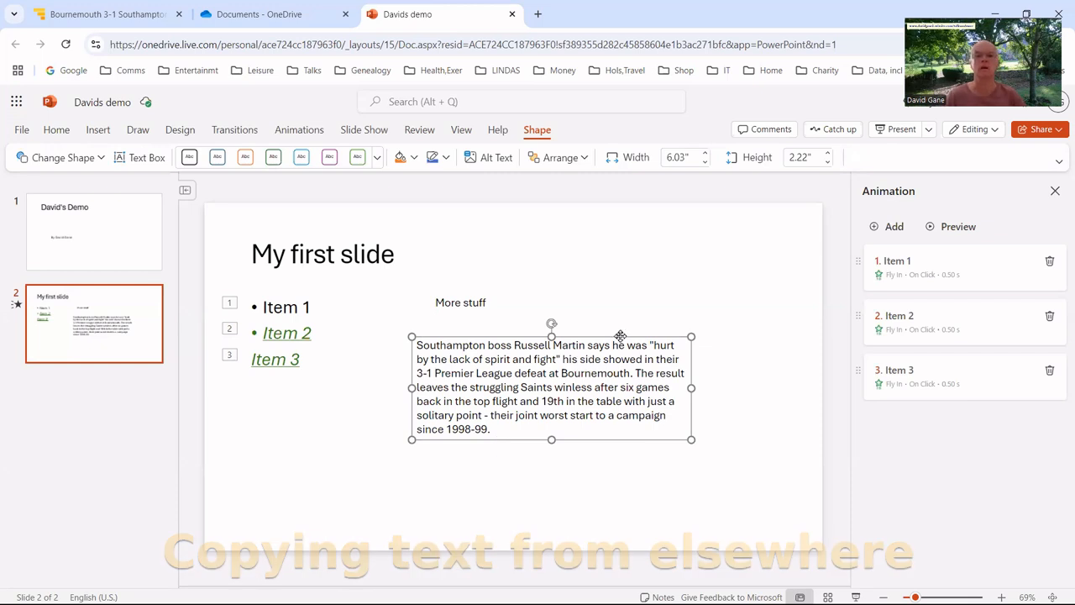
Move the article text box below the Item 1–3 list and narrow it from its right edge, leaving it deselected.
drag(620, 336, 434, 390)
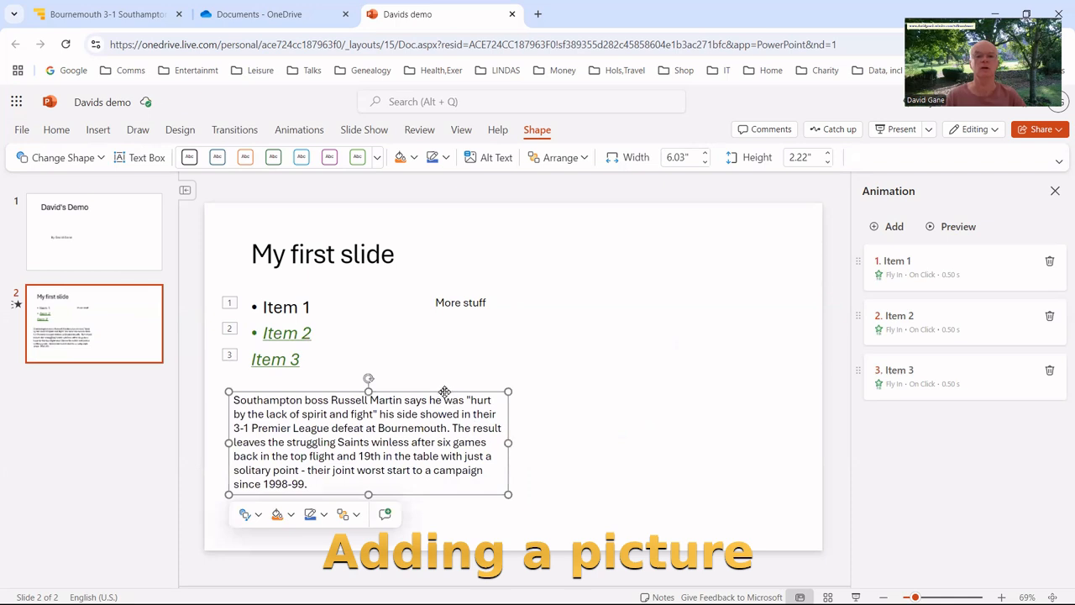
drag(444, 390, 451, 389)
drag(513, 440, 456, 458)
click(508, 418)
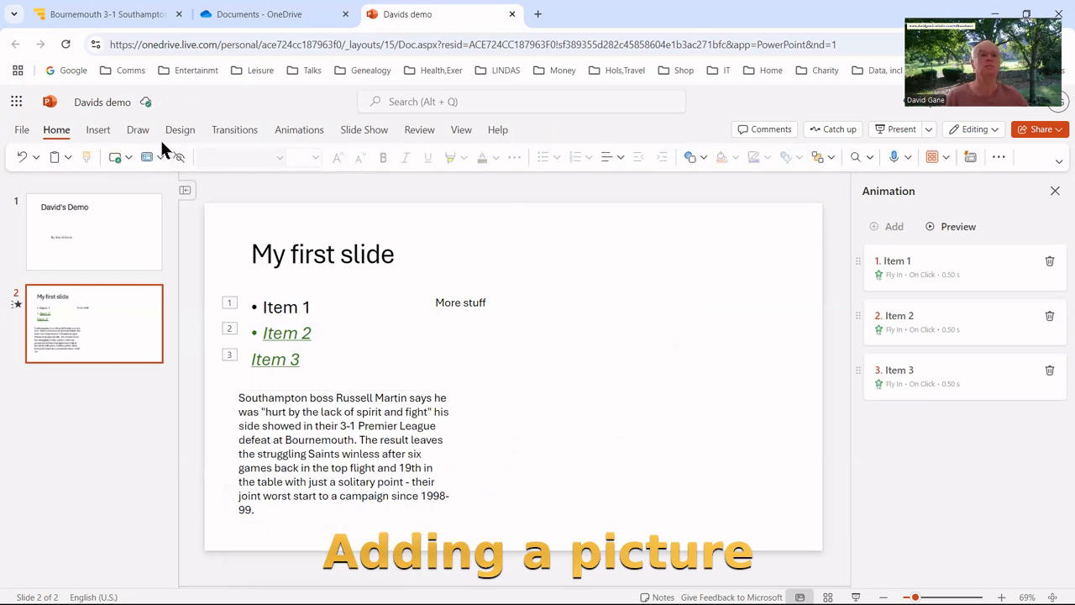
Insert the picture "Appladuing audience.jpeg" from this device's "Doing a talk" folder onto slide 2.
click(97, 132)
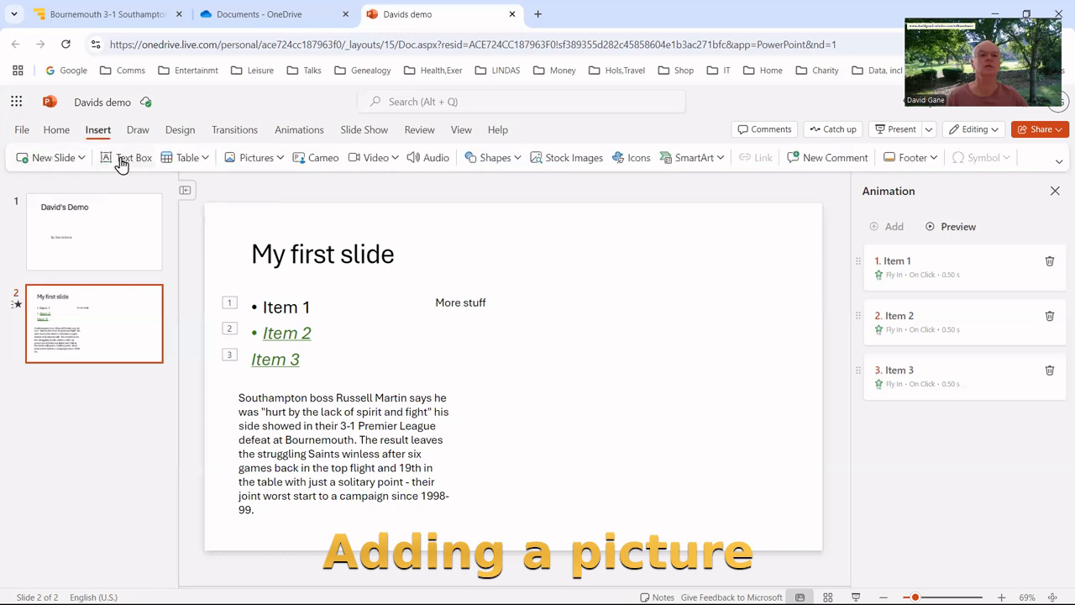
click(254, 163)
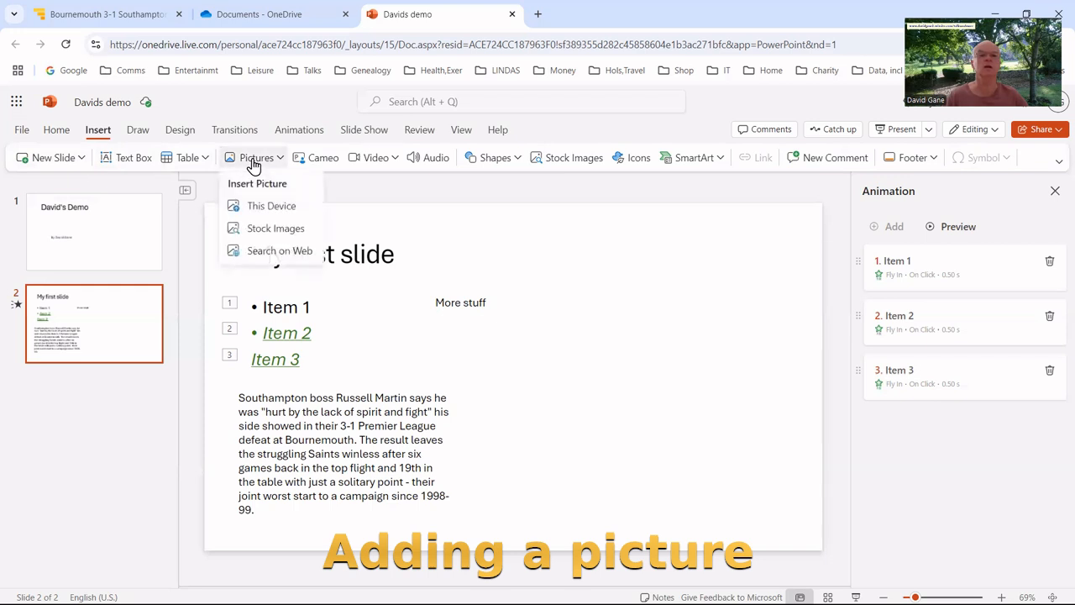
click(267, 209)
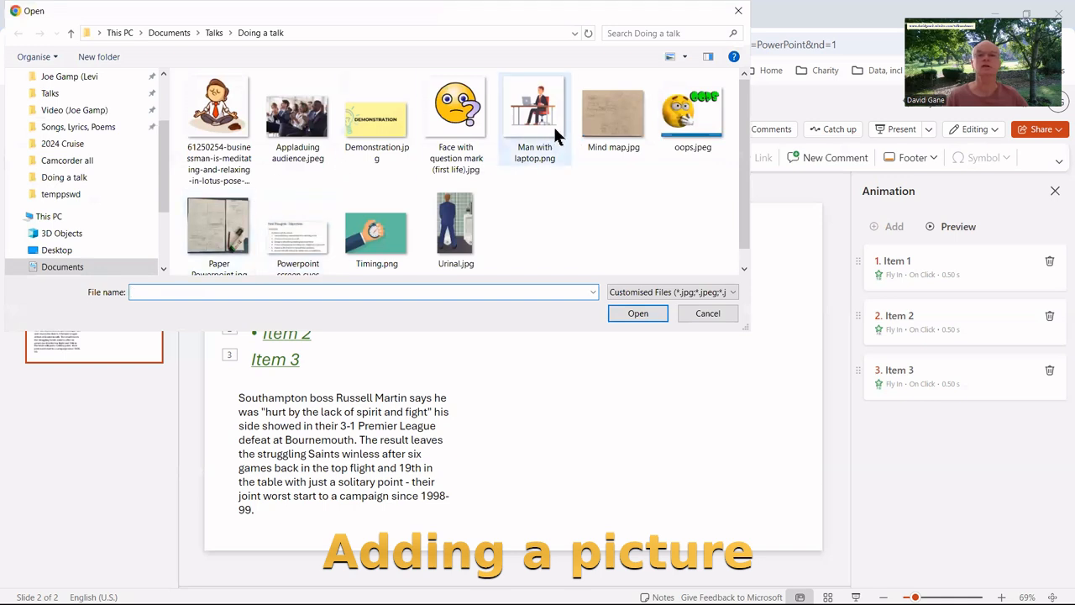
click(303, 122)
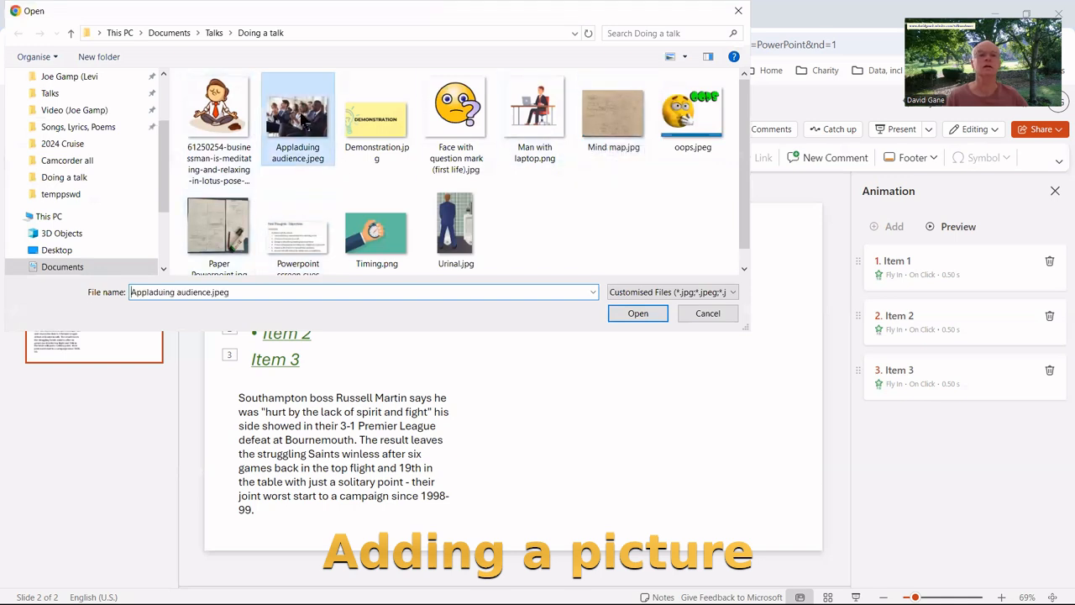
click(634, 312)
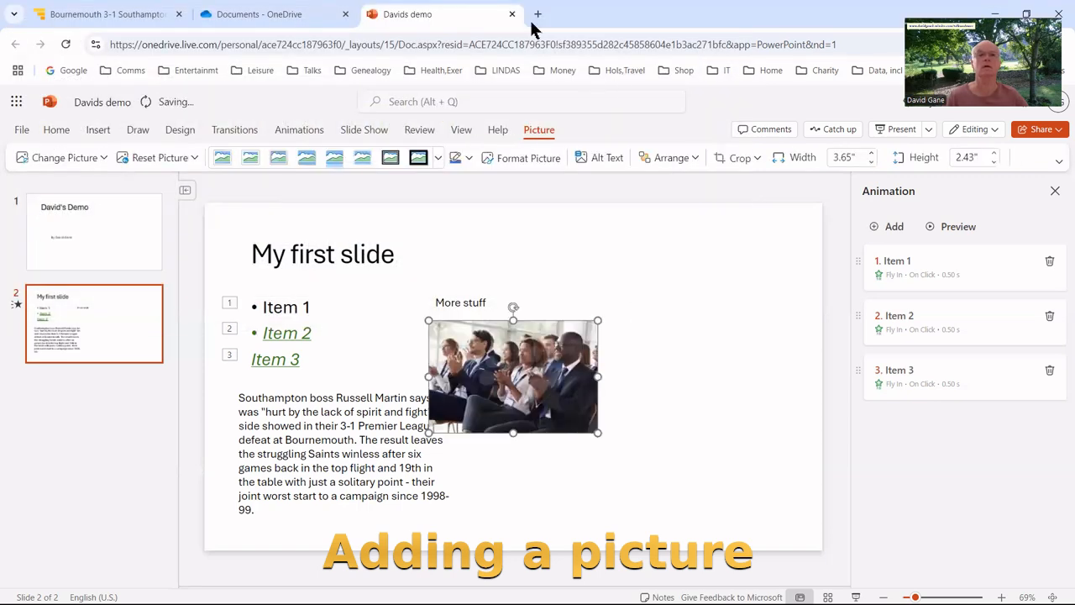